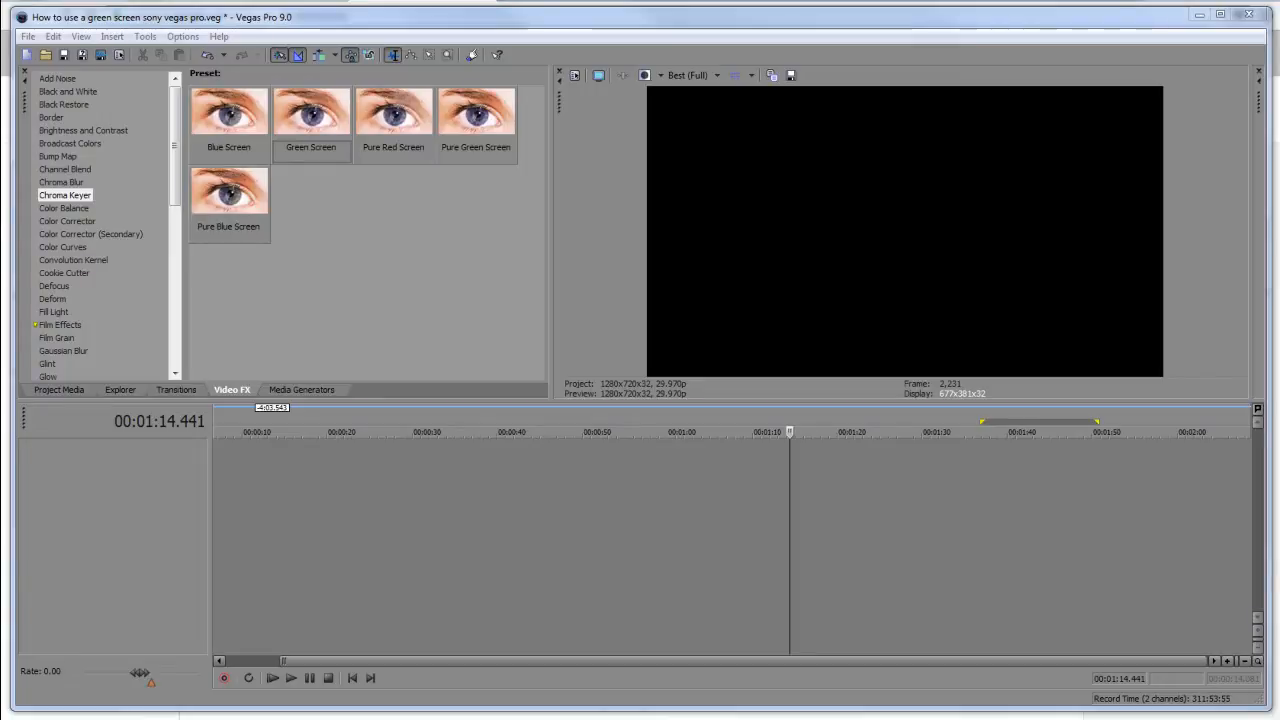
- Place the green screen clip with its audio at the start of the empty timeline and preview frames around one minute in
{"action": "left_click_drag", "start_coordinate": [447, 553], "coordinate": [245, 477]}
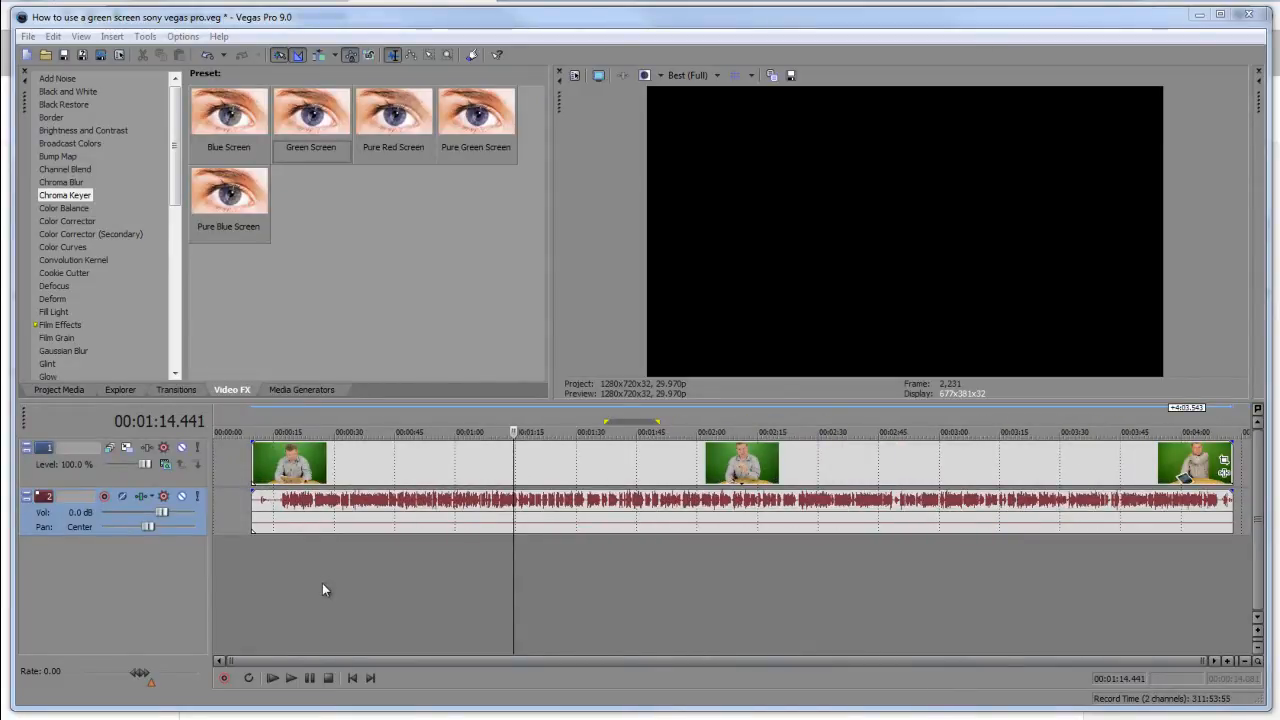
{"action": "left_click", "coordinate": [419, 572]}
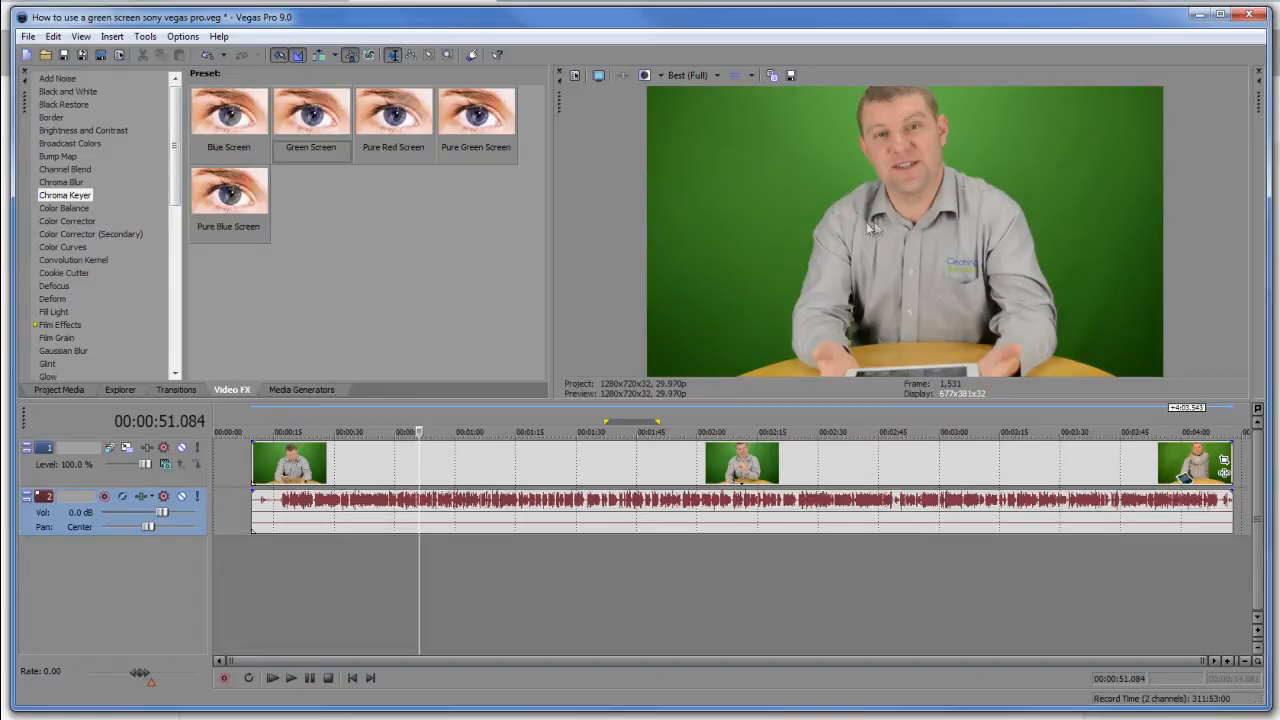
{"action": "left_click", "coordinate": [460, 560]}
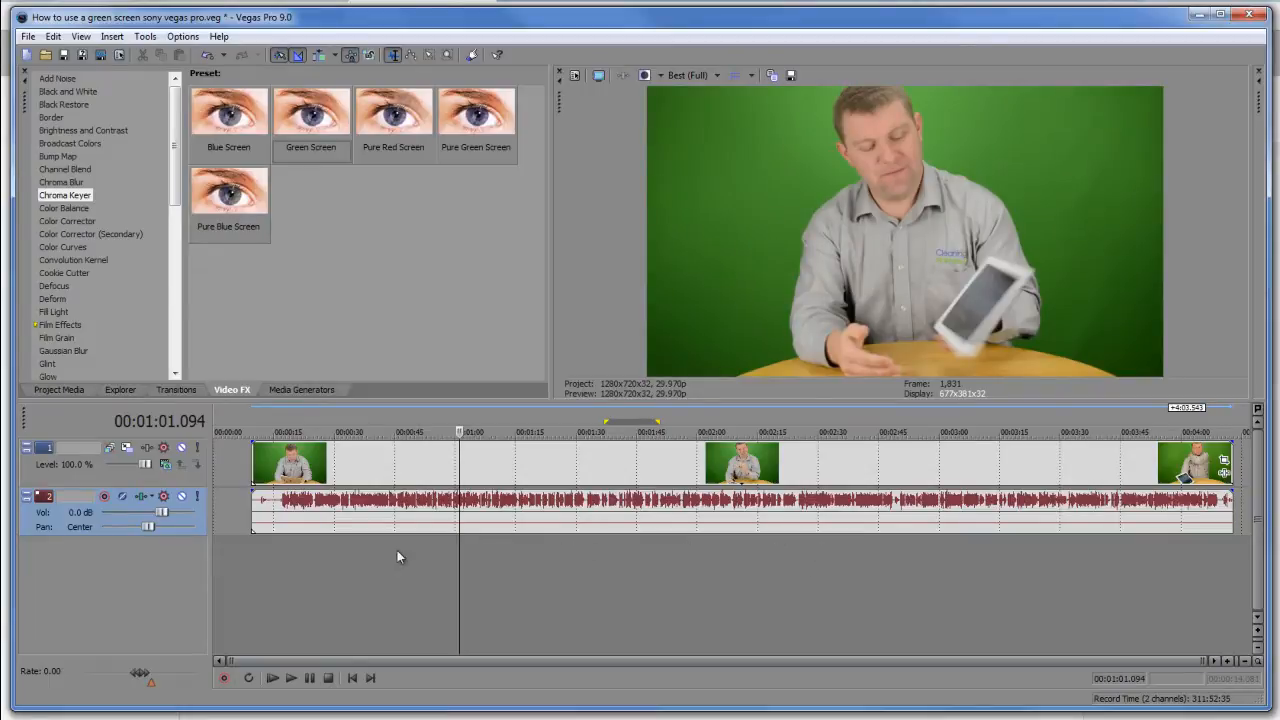
- Apply the Chroma Keyer's Green Screen preset to the clip, previewing the frame at about 00:00:59.6, and close the effect settings
{"action": "left_click", "coordinate": [453, 550]}
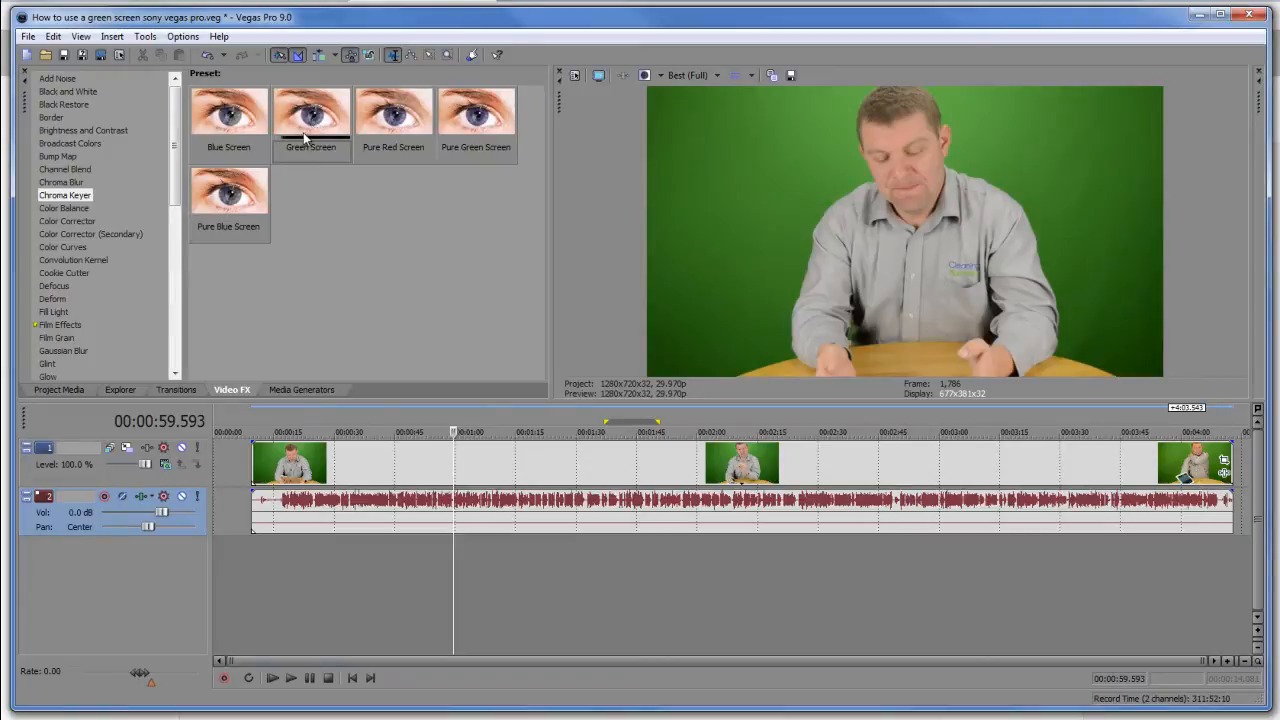
{"action": "left_click_drag", "start_coordinate": [305, 138], "coordinate": [332, 450]}
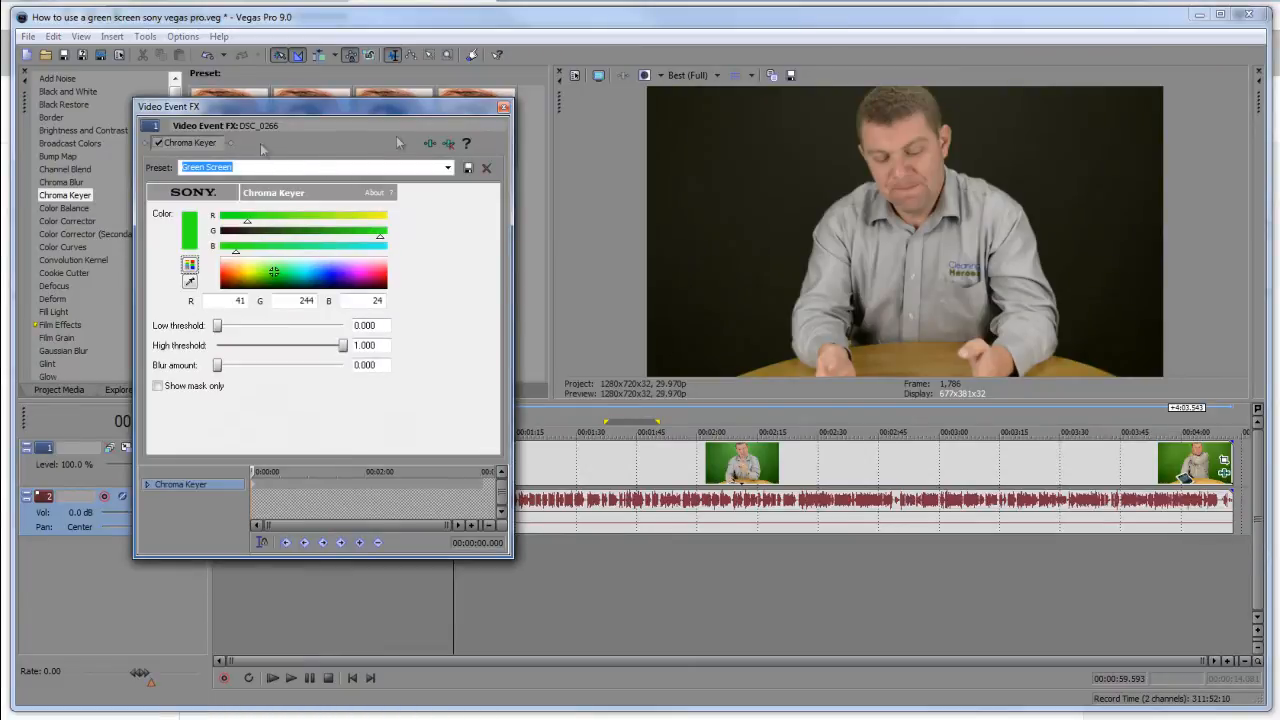
{"action": "left_click", "coordinate": [503, 108]}
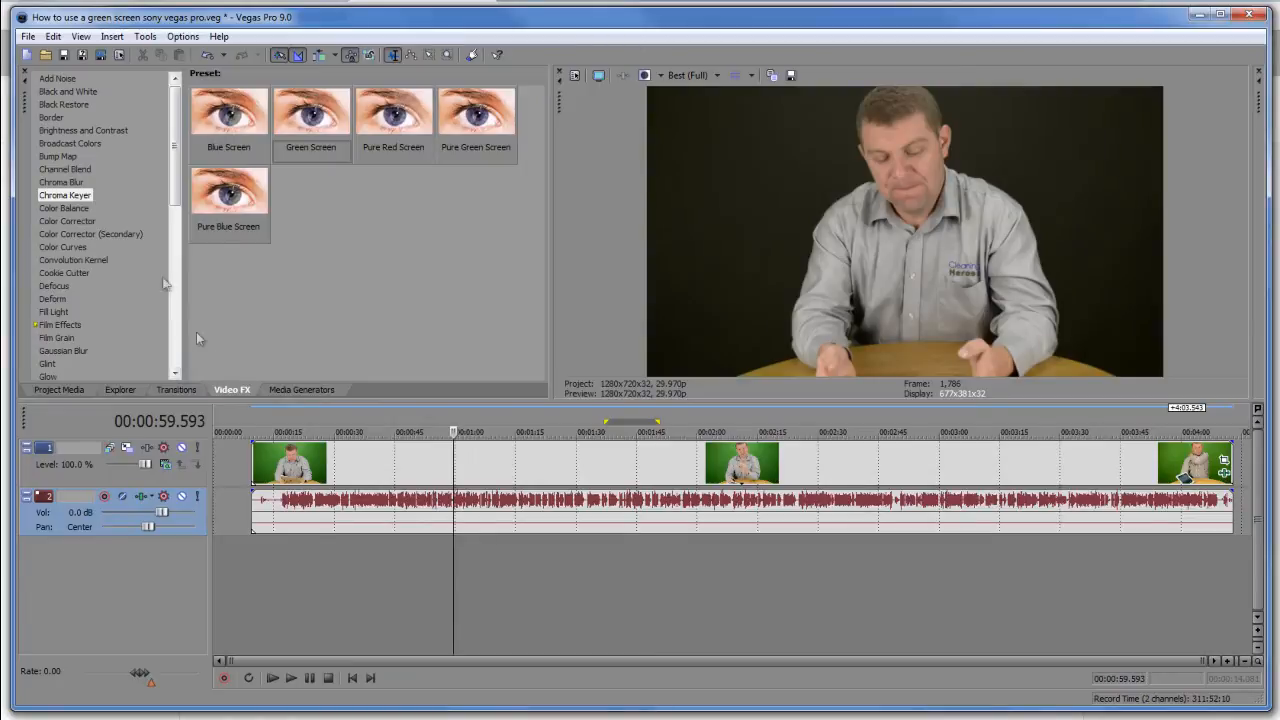
- Add a black Solid Color generated clip on a new track below the audio and extend it to the end of the footage
{"action": "left_click", "coordinate": [291, 393]}
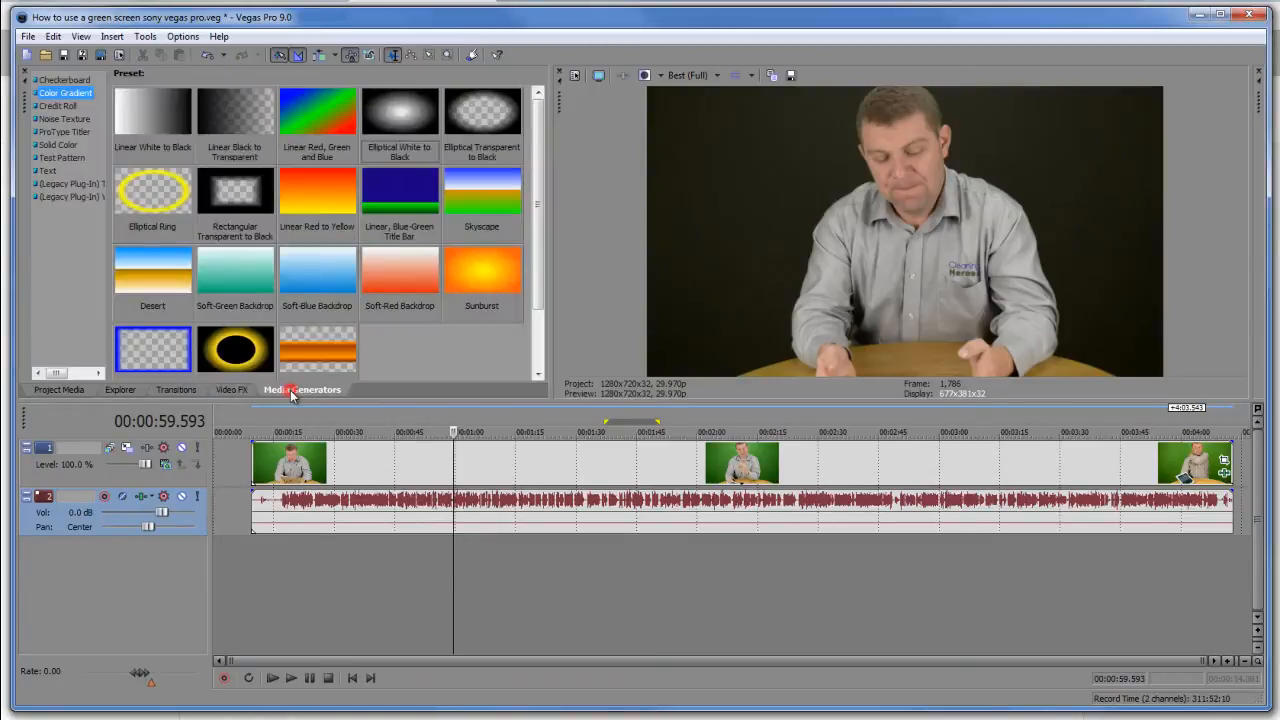
{"action": "left_click", "coordinate": [66, 146]}
{"action": "left_click_drag", "start_coordinate": [233, 111], "coordinate": [260, 556]}
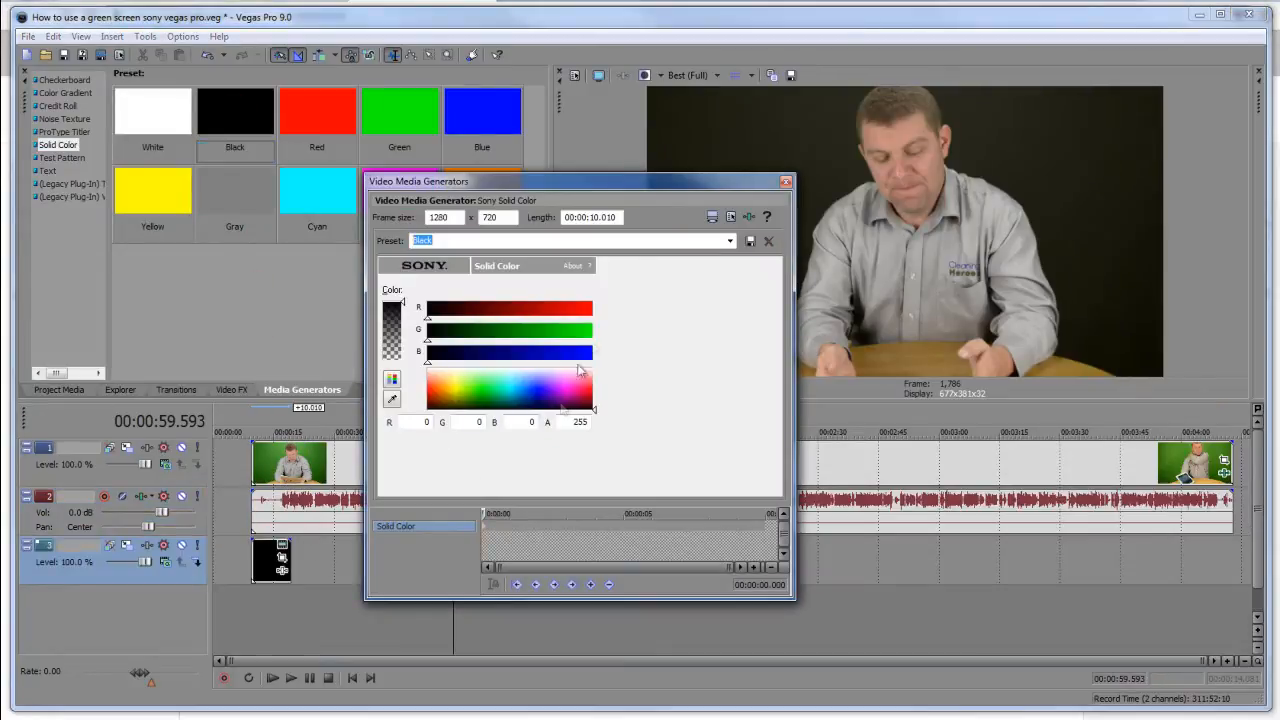
{"action": "left_click", "coordinate": [786, 181]}
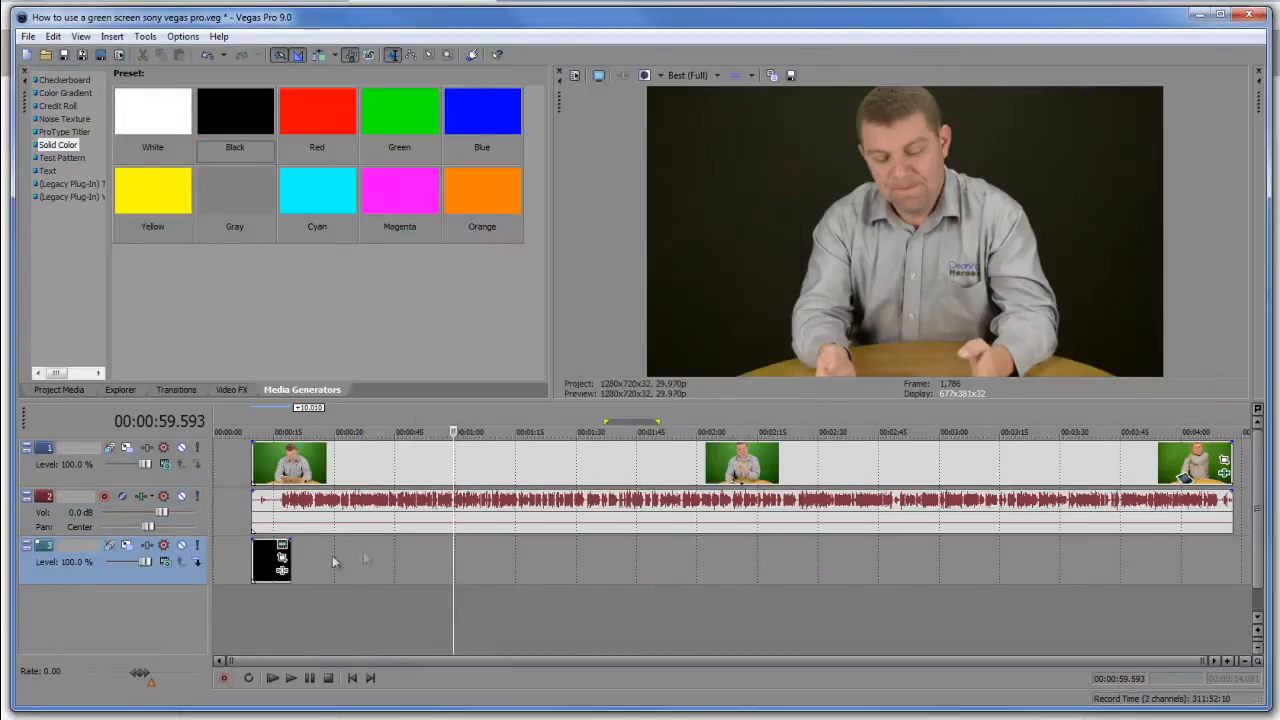
{"action": "left_click_drag", "start_coordinate": [290, 560], "coordinate": [1224, 556]}
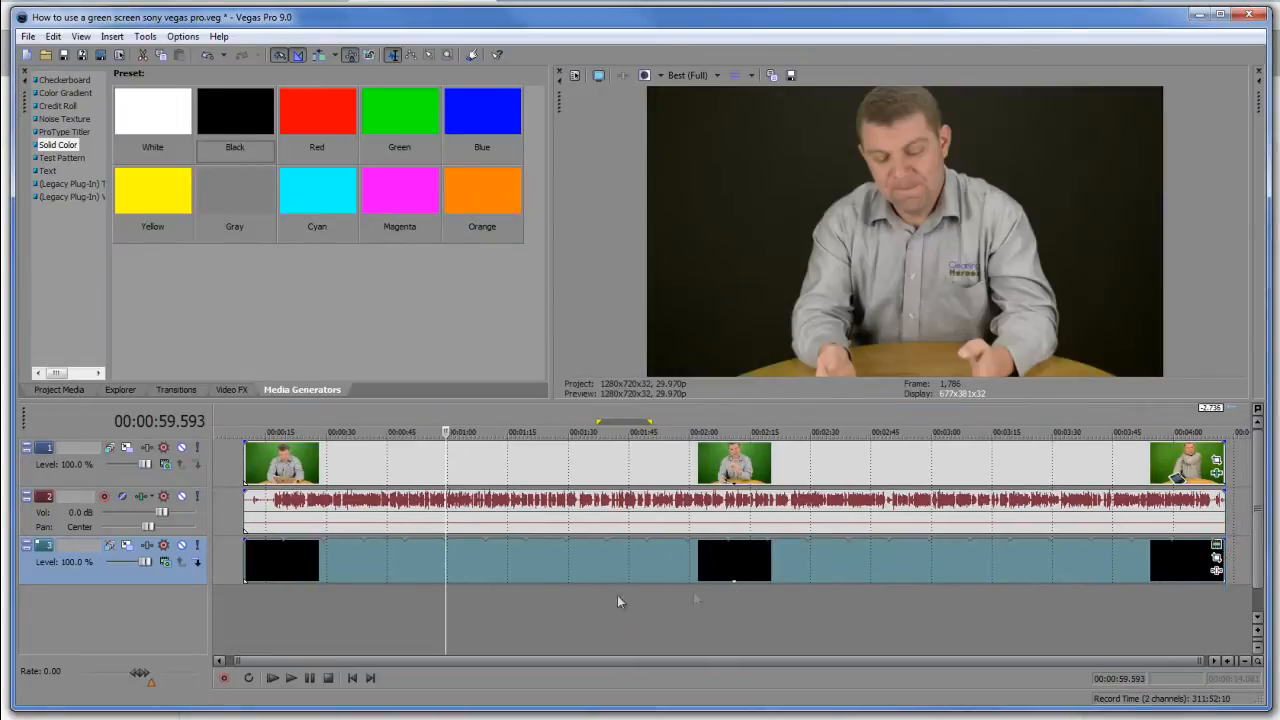
- Preview the frame at about 00:01:14.7, reopen the green screen clip's Chroma Keyer settings and show the mask only
{"action": "left_click", "coordinate": [508, 578]}
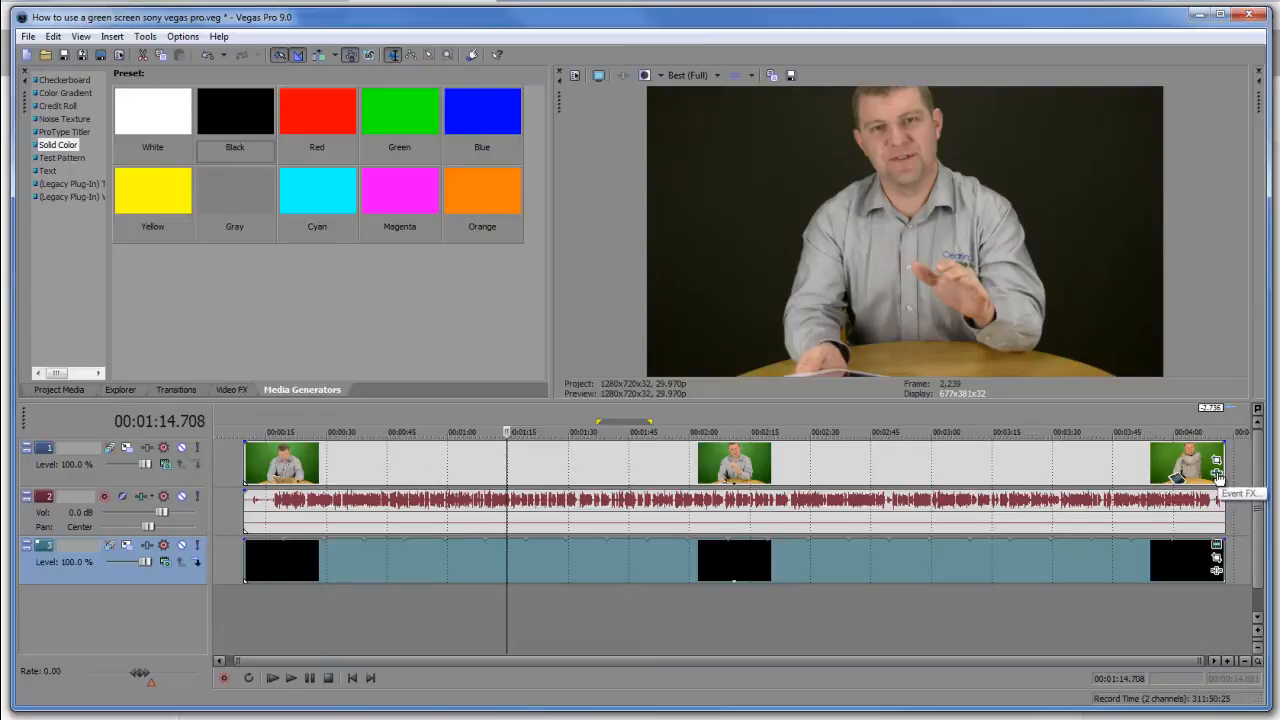
{"action": "right_click", "coordinate": [768, 466]}
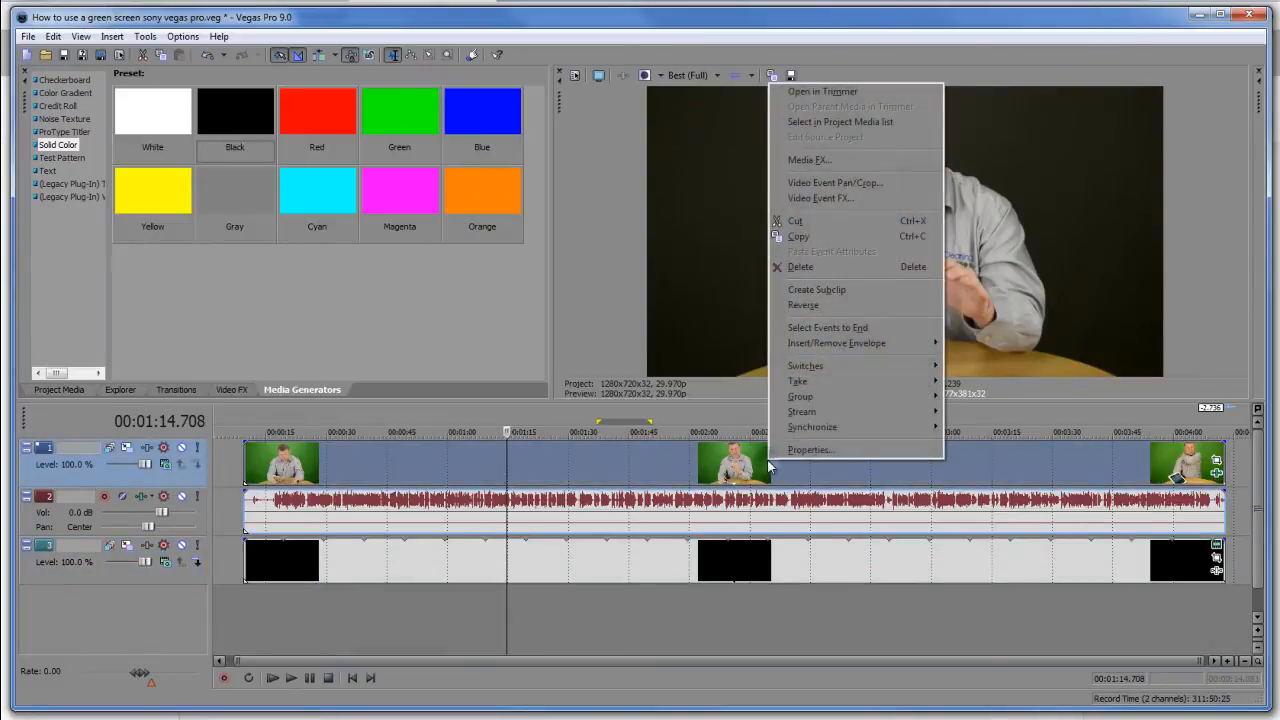
{"action": "left_click", "coordinate": [841, 200]}
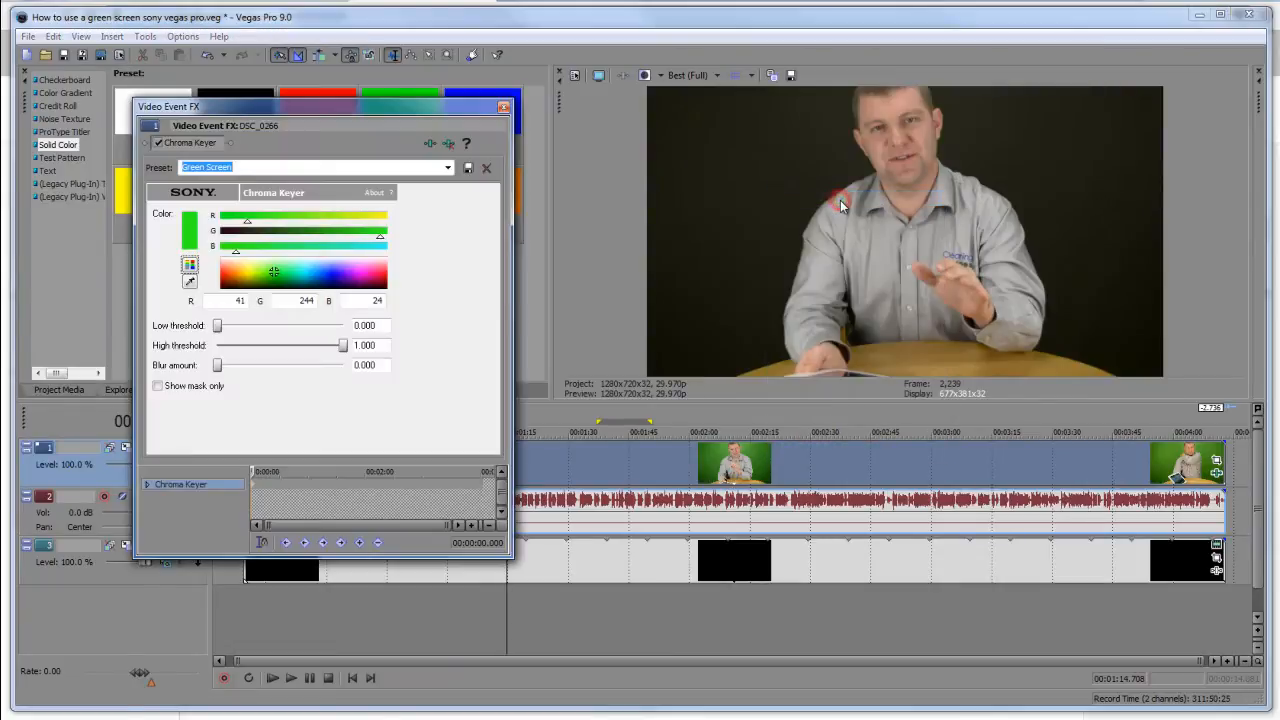
{"action": "left_click_drag", "start_coordinate": [430, 110], "coordinate": [398, 170]}
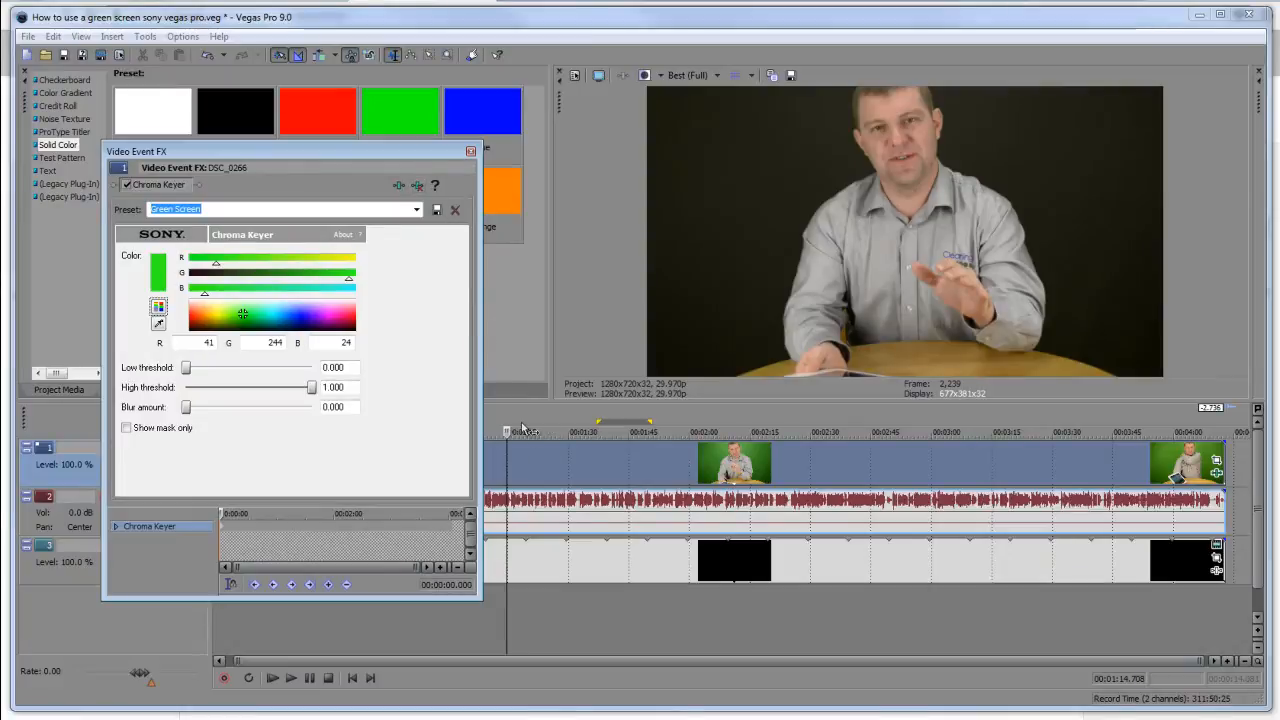
{"action": "left_click", "coordinate": [127, 430]}
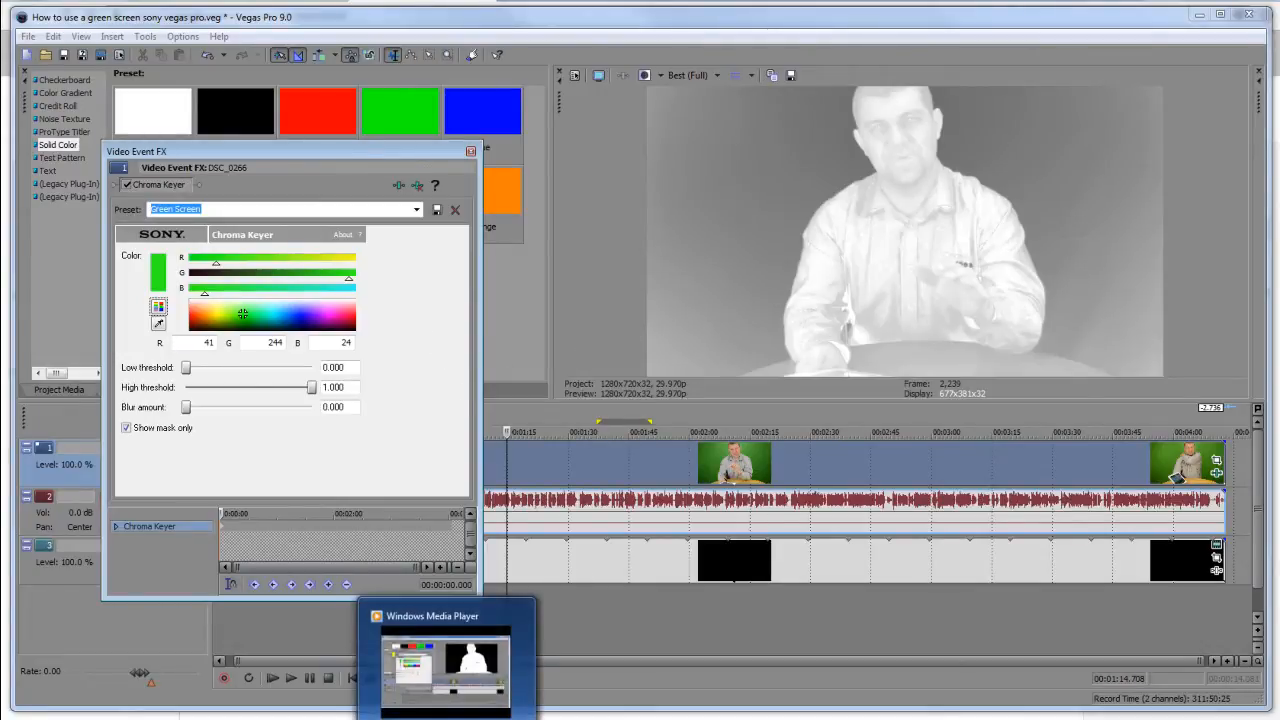
{"action": "left_click", "coordinate": [424, 718]}
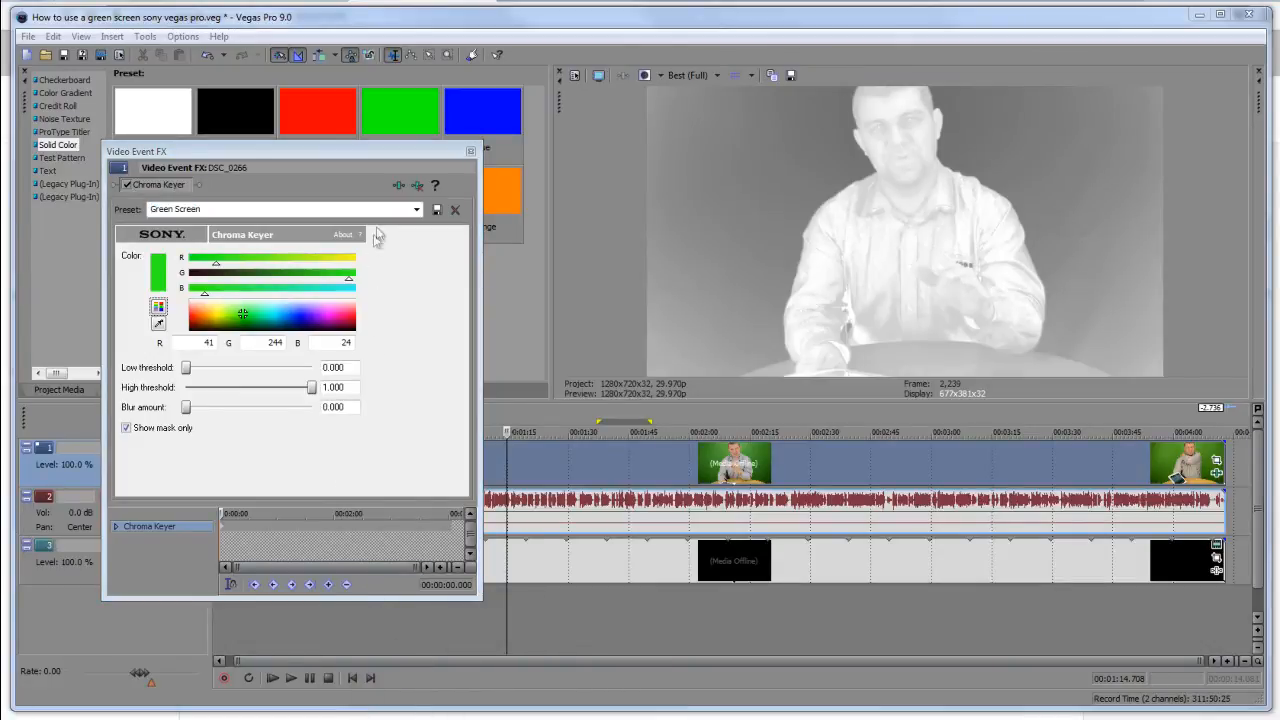
{"action": "left_click", "coordinate": [396, 259]}
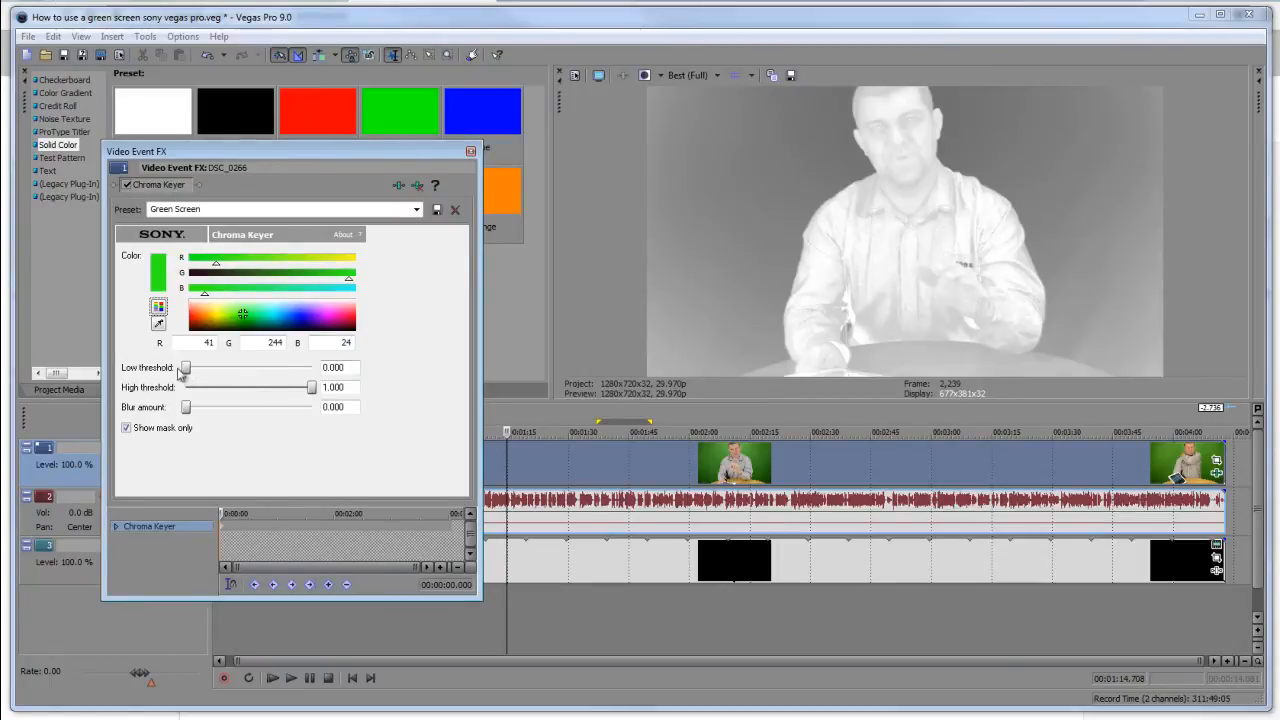
- Raise the Chroma Keyer's low threshold to 0.757 and compare the keyed picture with the mask
{"action": "left_click_drag", "start_coordinate": [188, 371], "coordinate": [282, 373]}
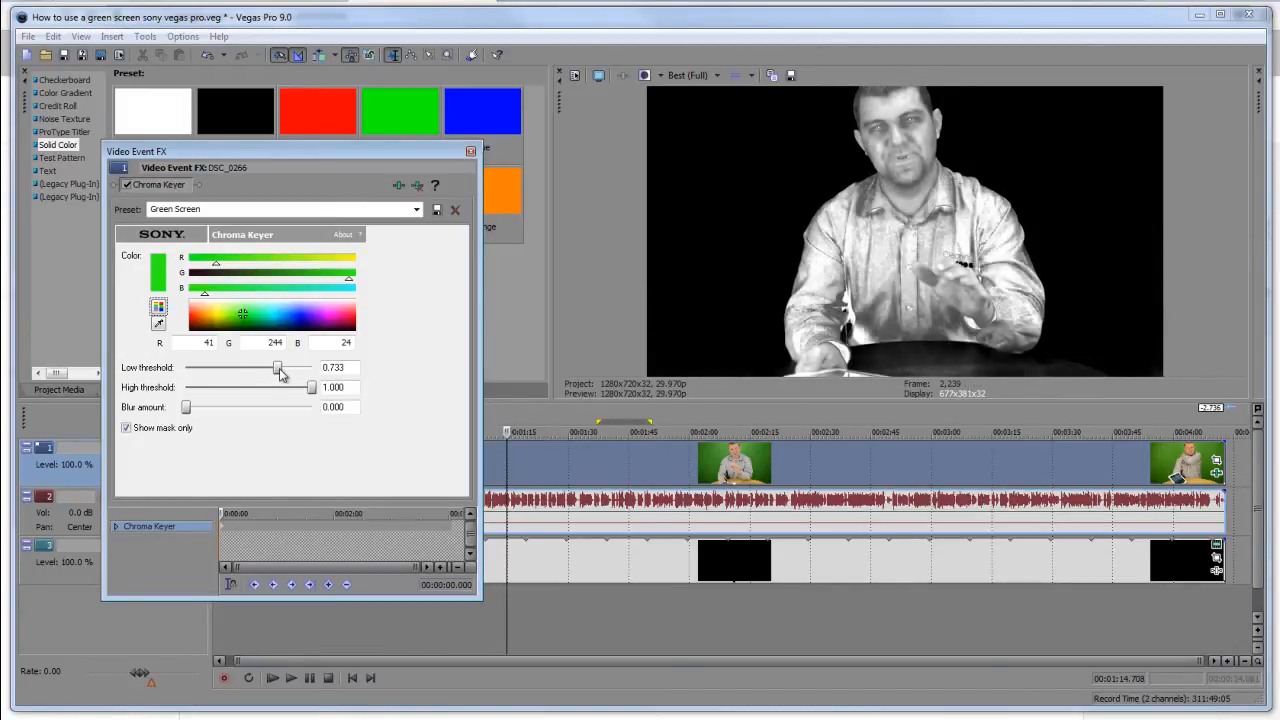
{"action": "left_click_drag", "start_coordinate": [283, 374], "coordinate": [285, 374]}
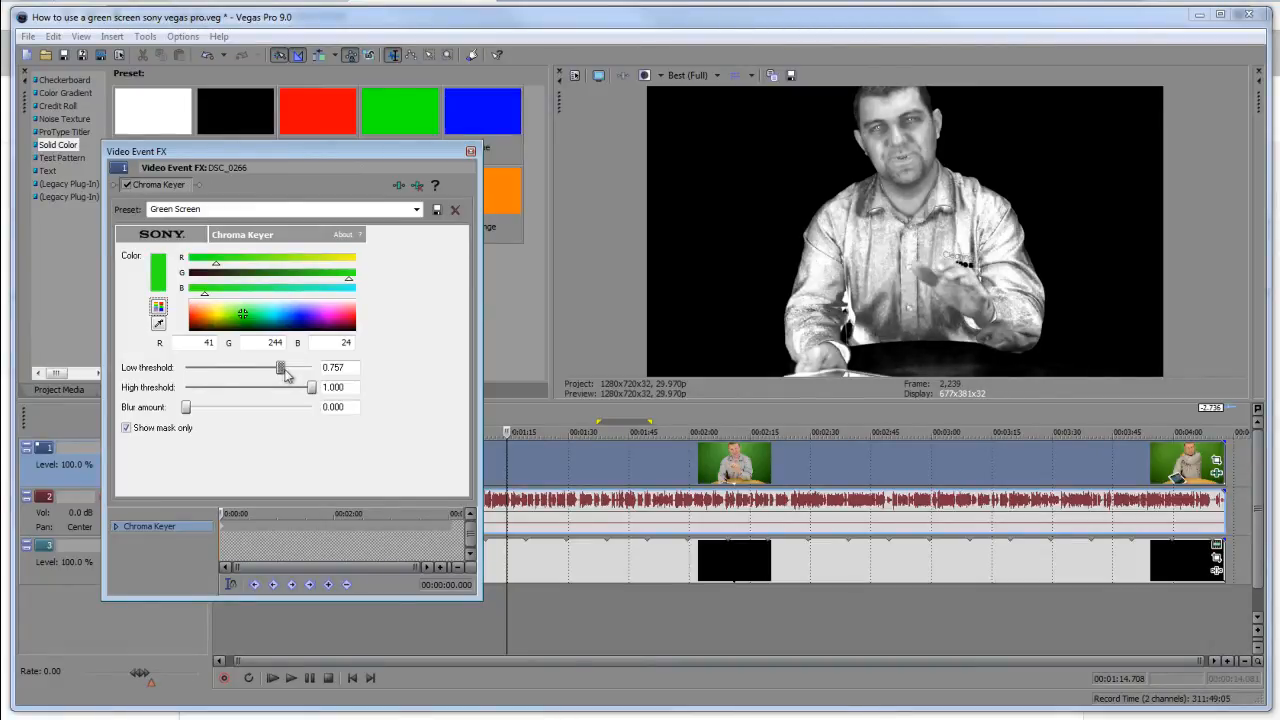
{"action": "left_click", "coordinate": [127, 428]}
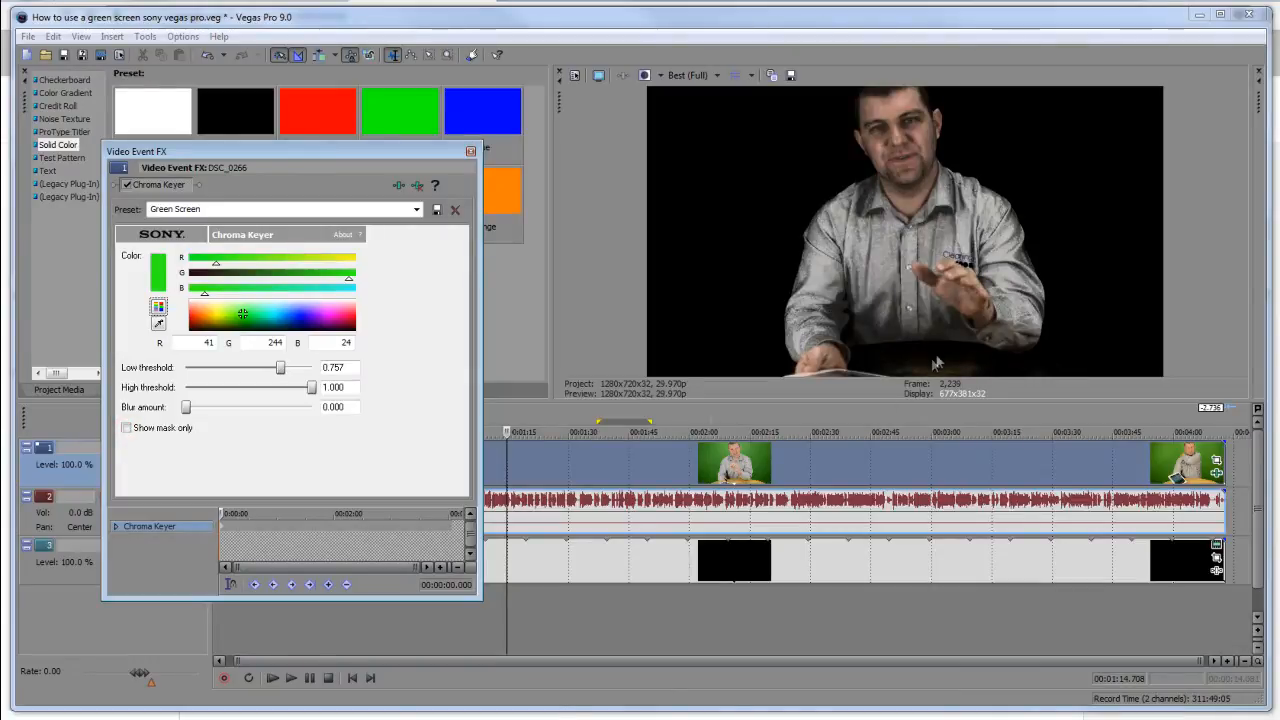
{"action": "left_click", "coordinate": [127, 428]}
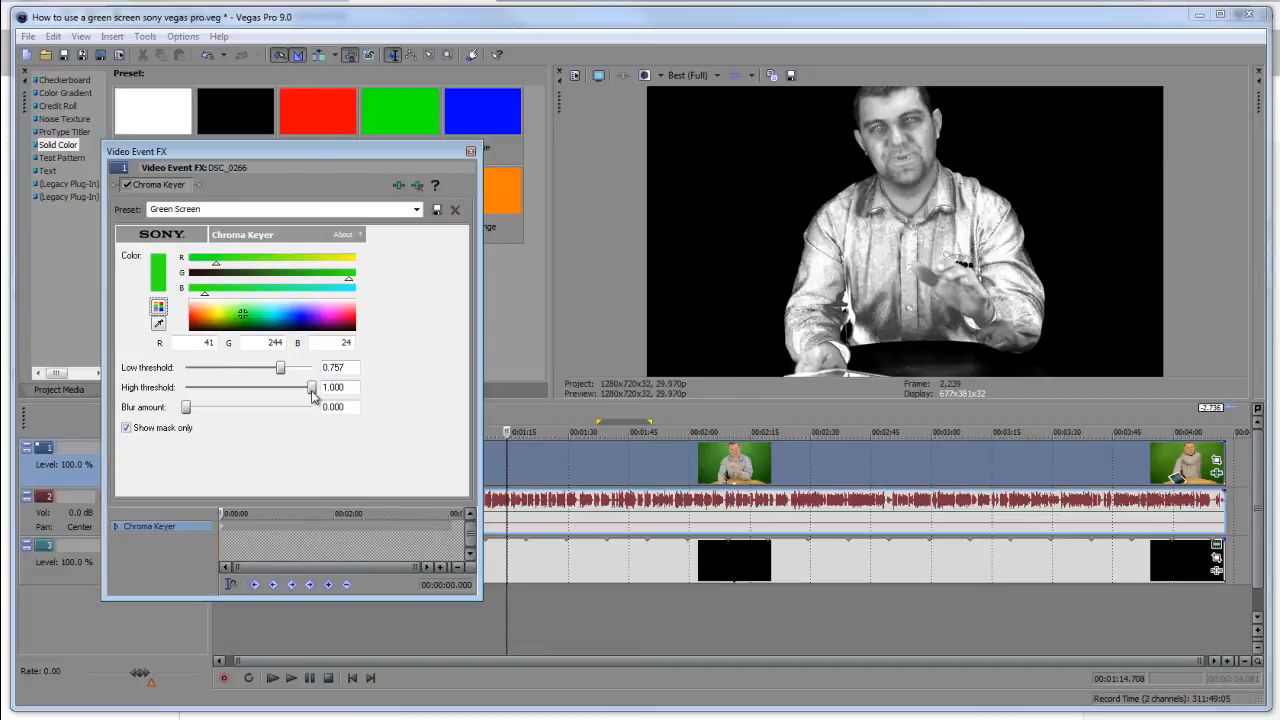
- Lower the Chroma Keyer's high threshold to 0.787
{"action": "left_click_drag", "start_coordinate": [313, 395], "coordinate": [284, 397]}
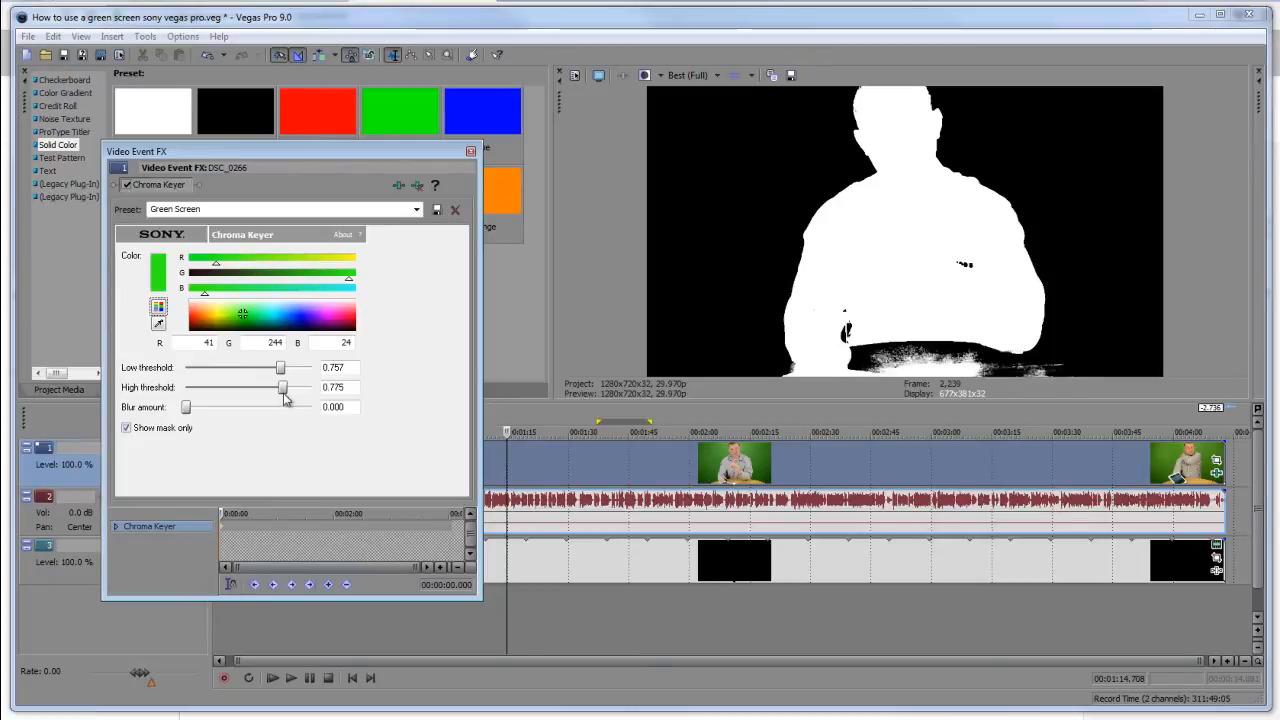
{"action": "left_click_drag", "start_coordinate": [285, 398], "coordinate": [287, 398]}
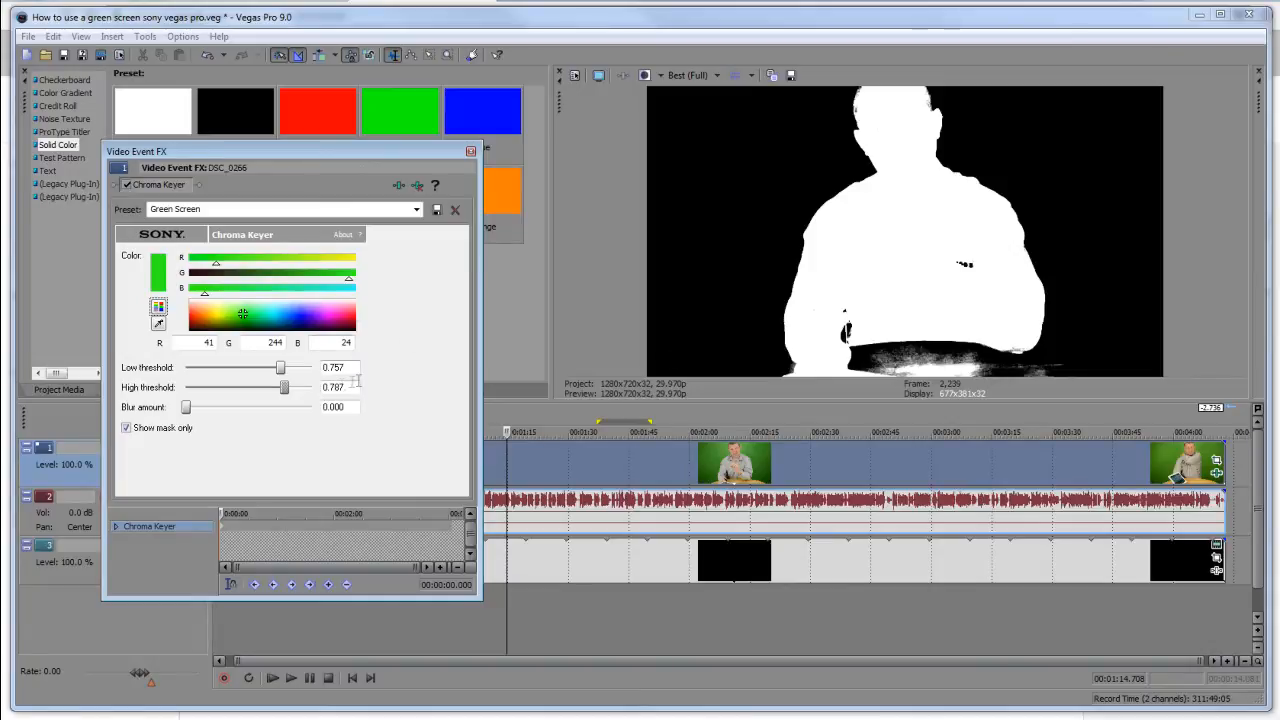
{"action": "left_click", "coordinate": [349, 282]}
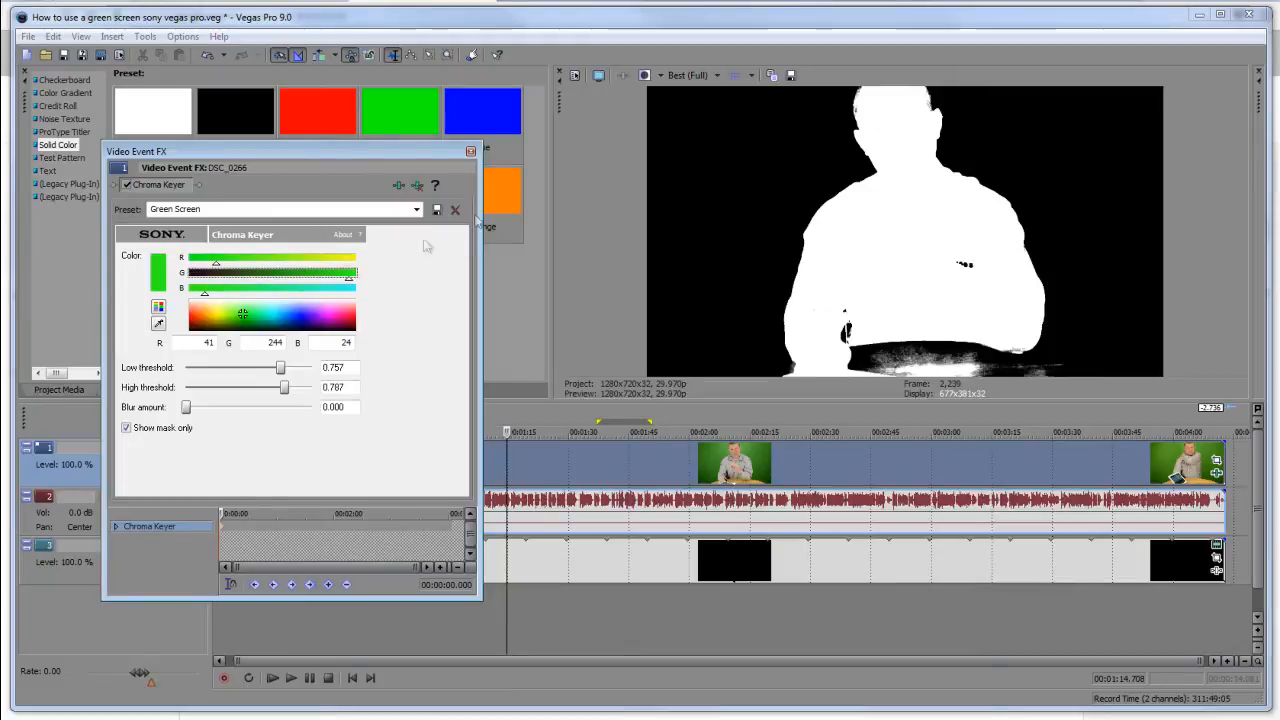
- Set the video preview quality to Draft (Auto)
{"action": "left_click", "coordinate": [699, 79]}
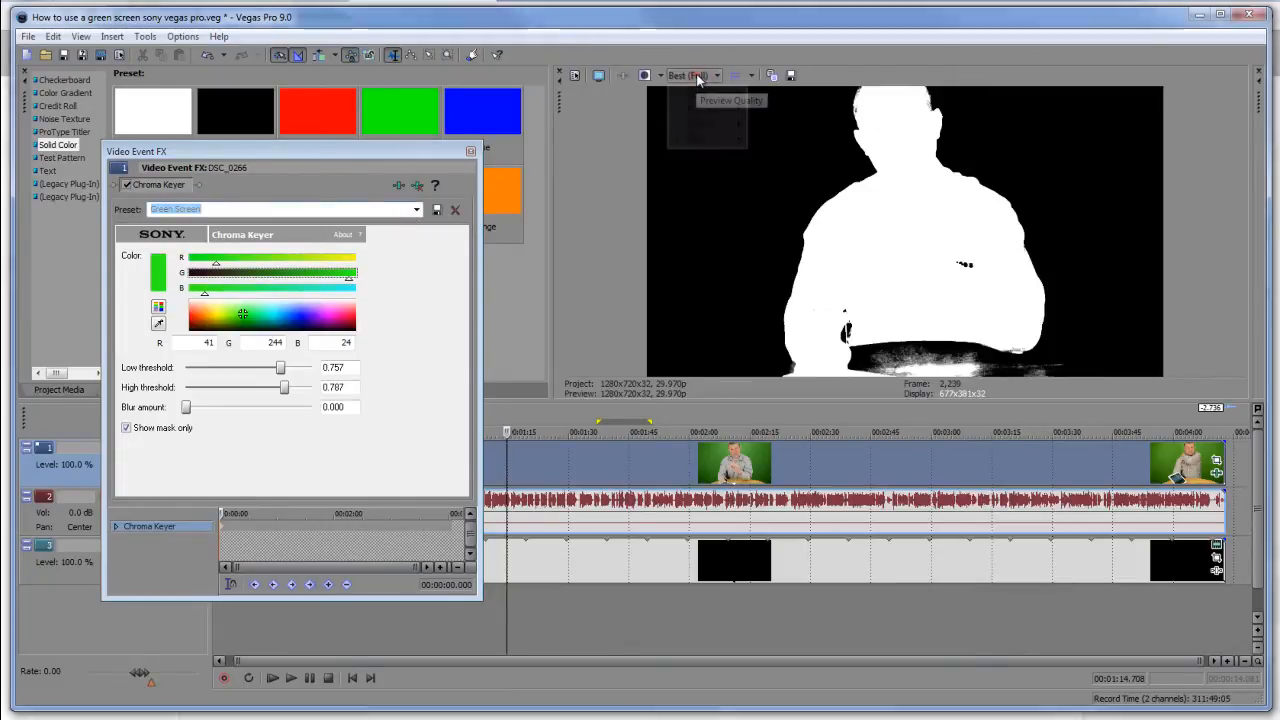
{"action": "mouse_move", "coordinate": [700, 93]}
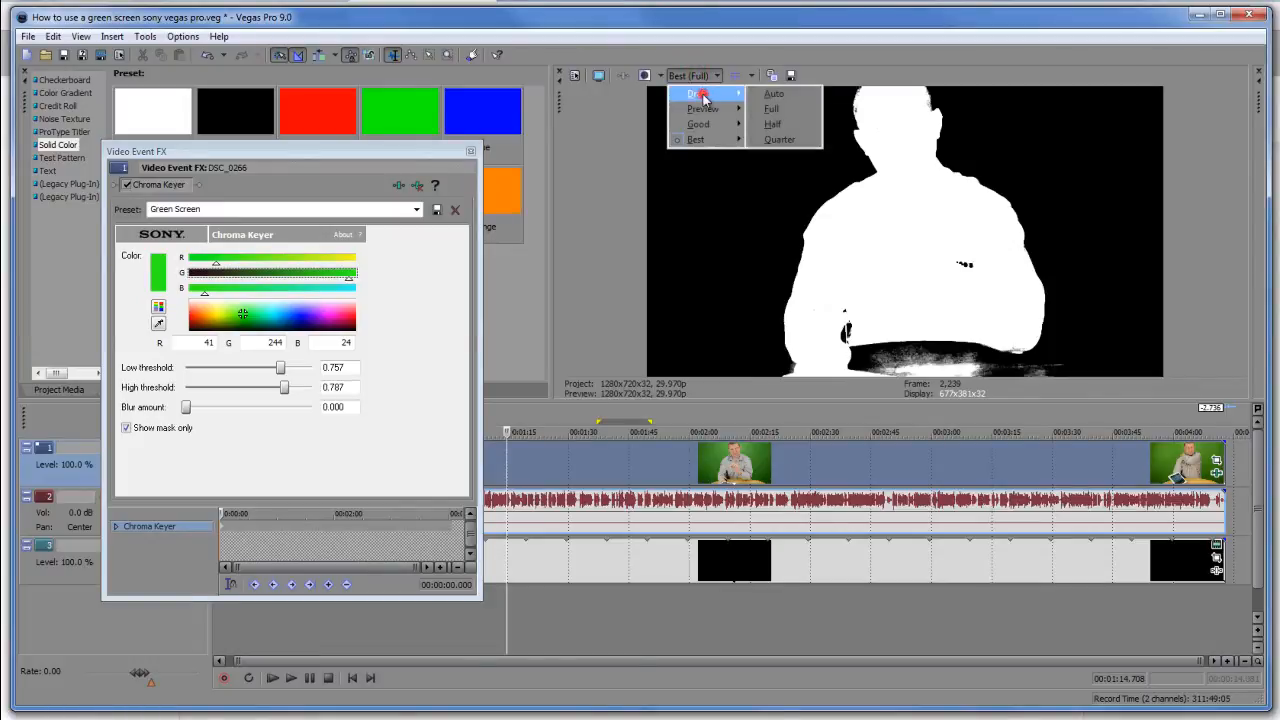
{"action": "left_click", "coordinate": [775, 94]}
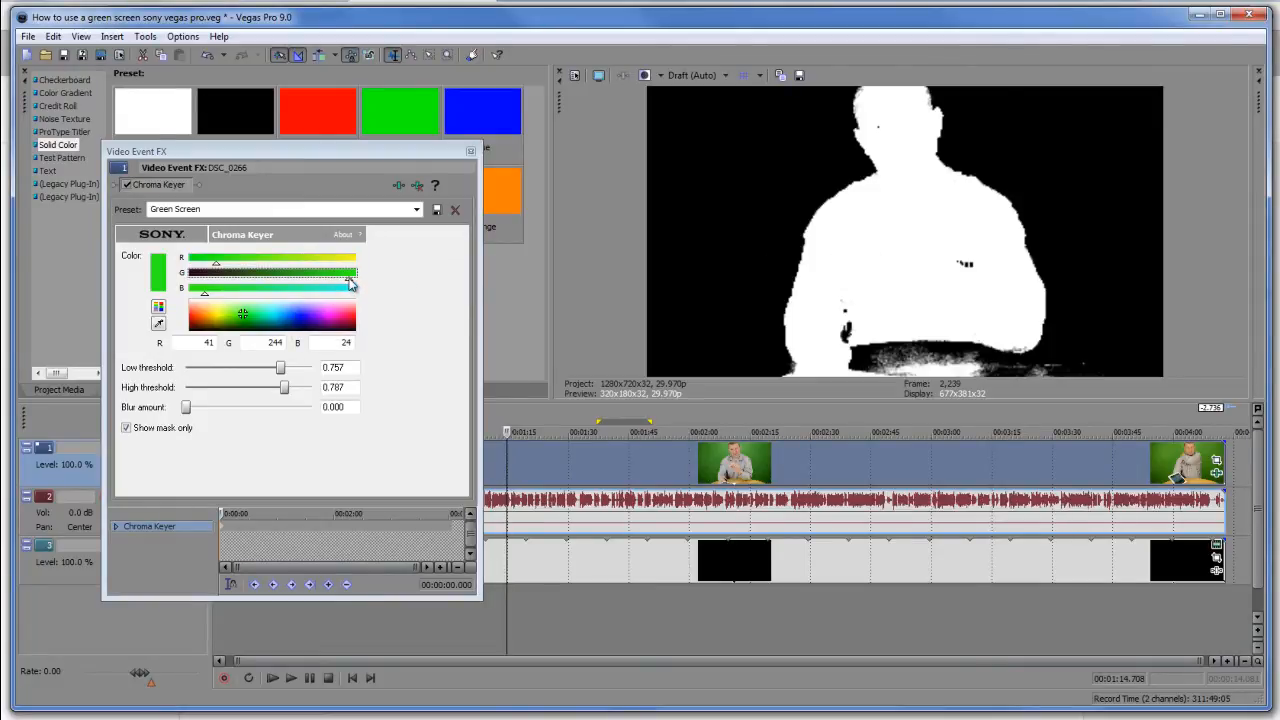
- Raise the key color's green value to 255 and compare the keyed picture with the mask
{"action": "left_click_drag", "start_coordinate": [349, 284], "coordinate": [357, 290]}
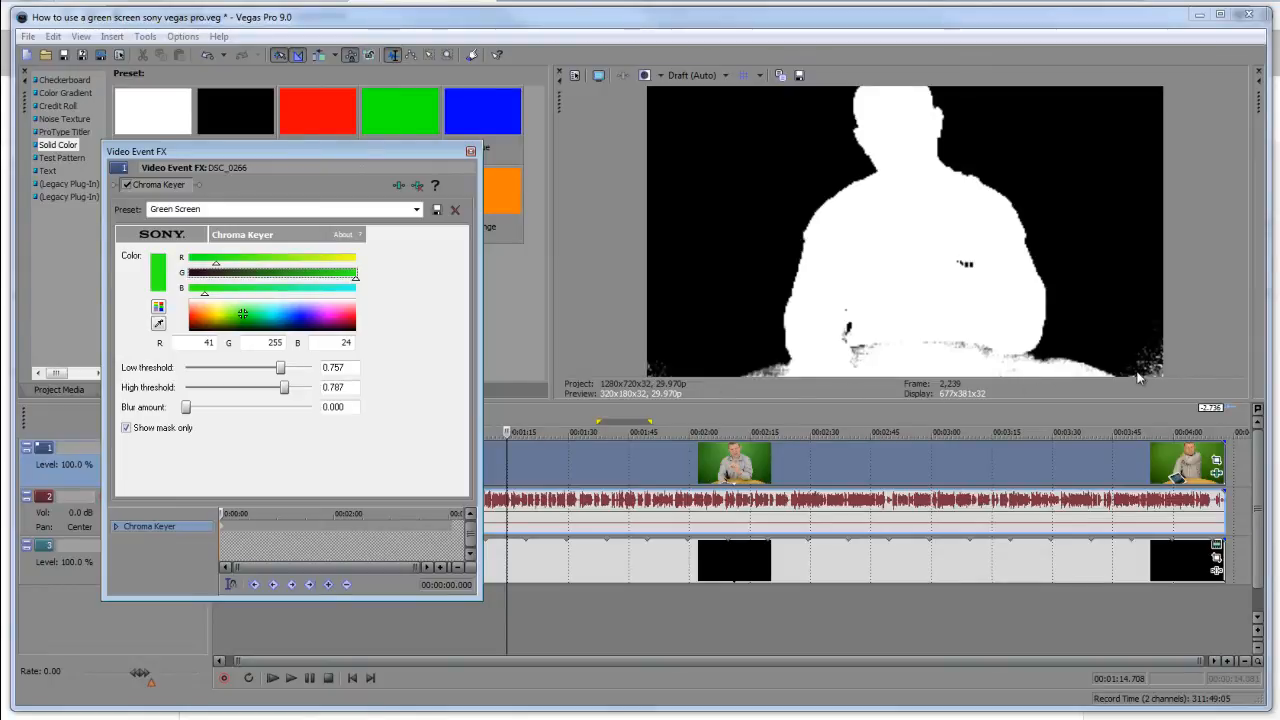
{"action": "left_click", "coordinate": [126, 427]}
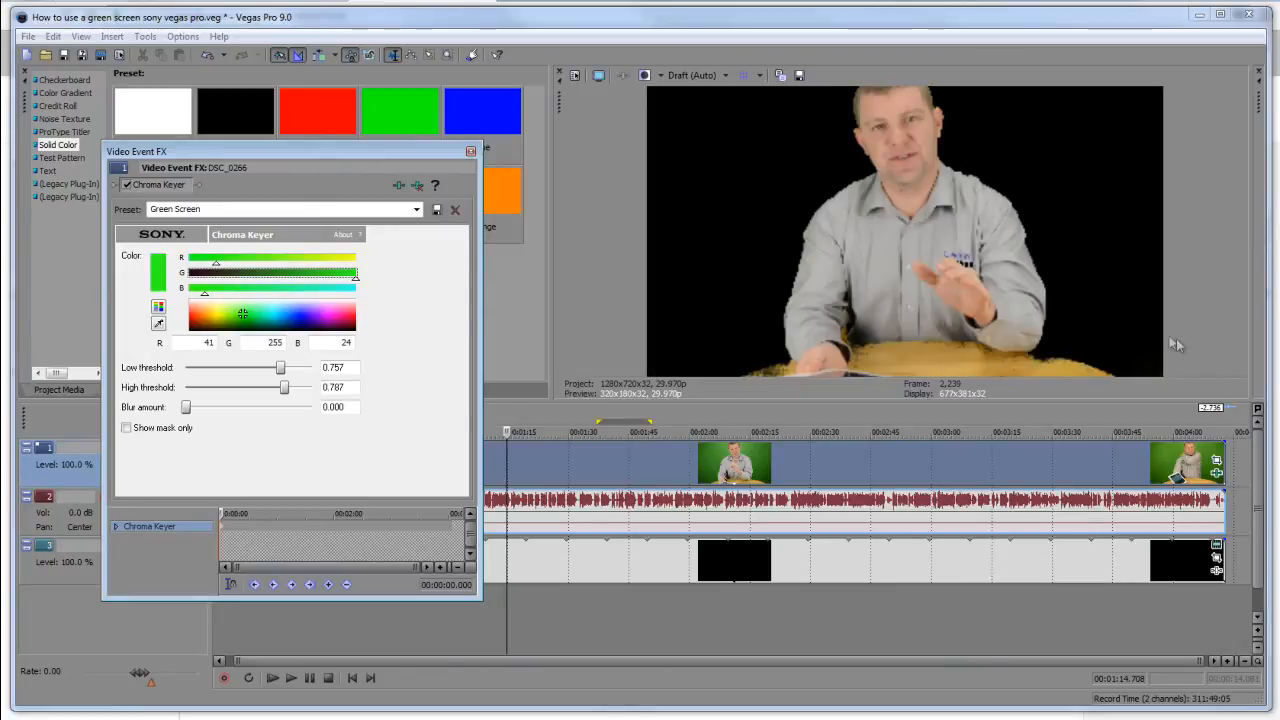
{"action": "left_click", "coordinate": [126, 427]}
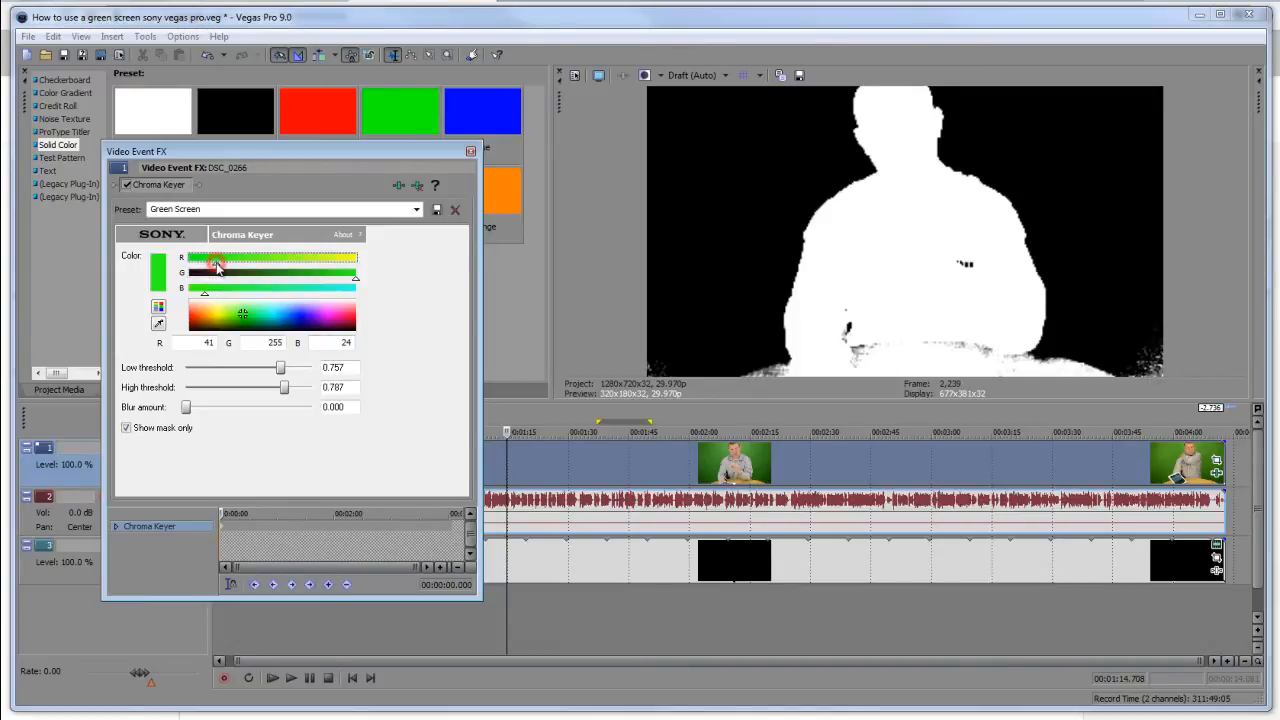
- Fine-tune the key color to red 9, green 245 and blue 0, and turn off the mask-only display
{"action": "left_click_drag", "start_coordinate": [216, 266], "coordinate": [204, 268]}
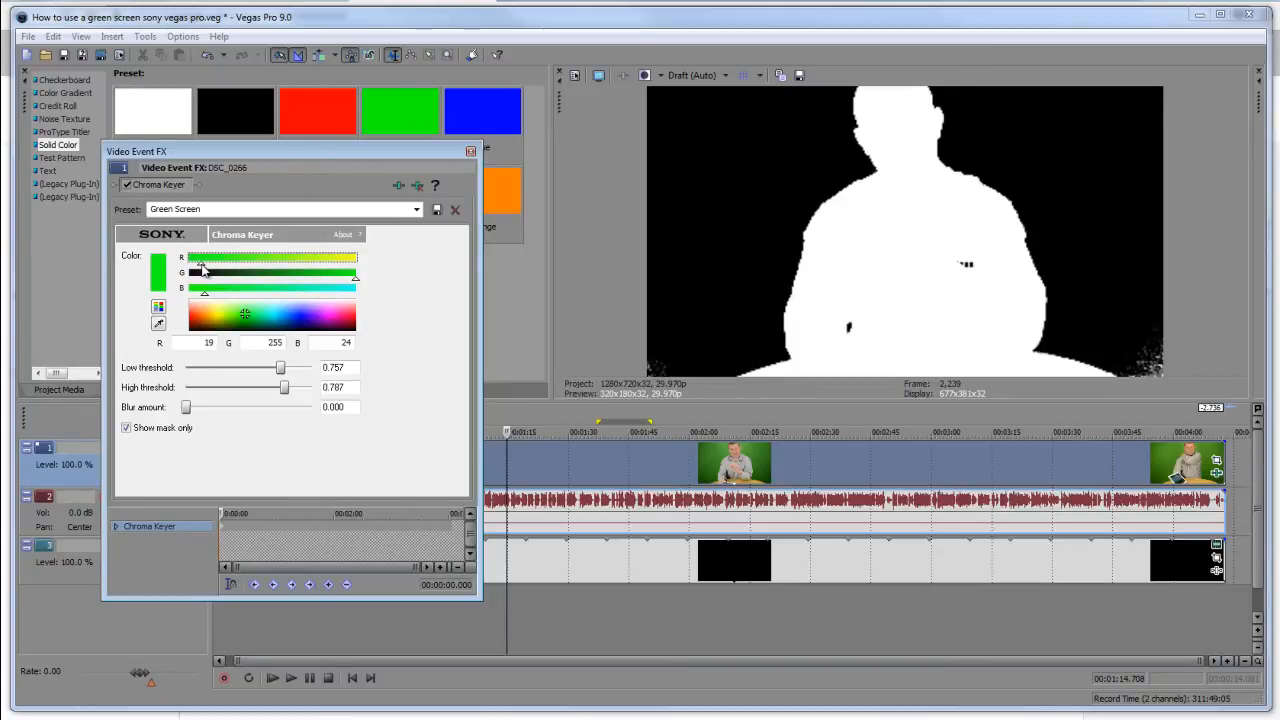
{"action": "left_click_drag", "start_coordinate": [199, 269], "coordinate": [194, 270]}
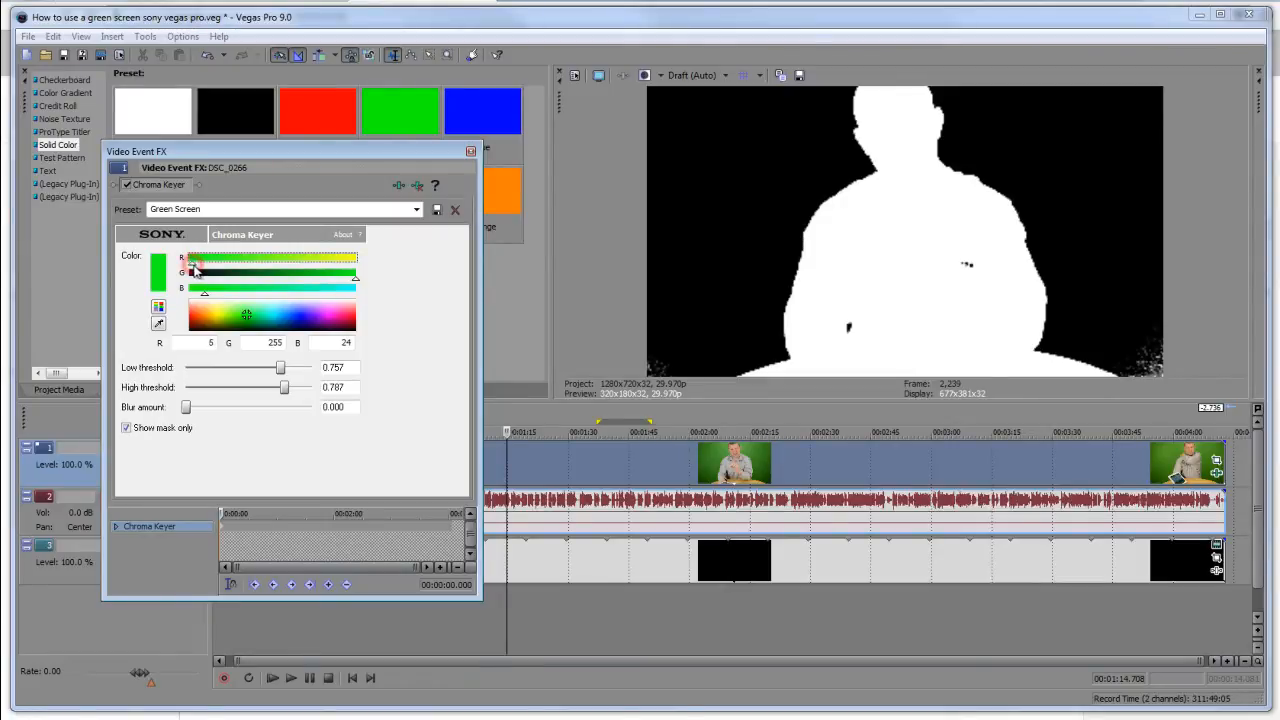
{"action": "left_click_drag", "start_coordinate": [193, 269], "coordinate": [197, 271]}
{"action": "left_click_drag", "start_coordinate": [205, 295], "coordinate": [188, 299]}
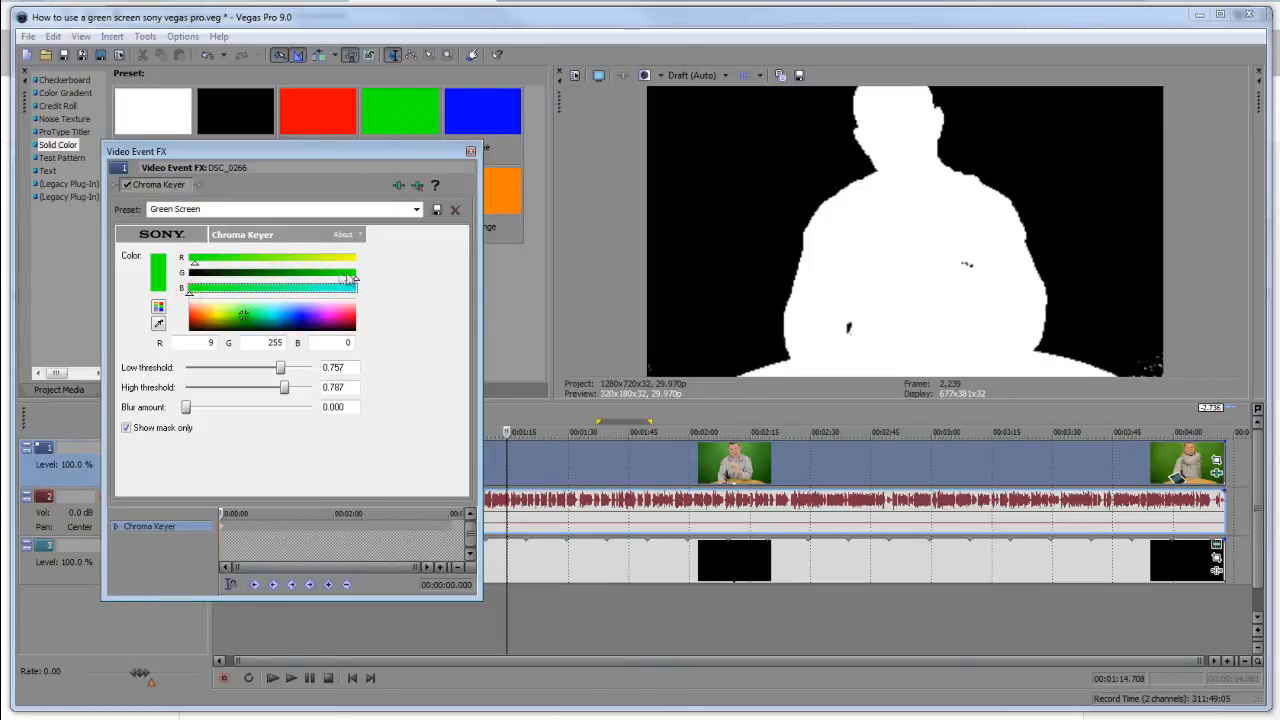
{"action": "left_click_drag", "start_coordinate": [358, 285], "coordinate": [355, 287]}
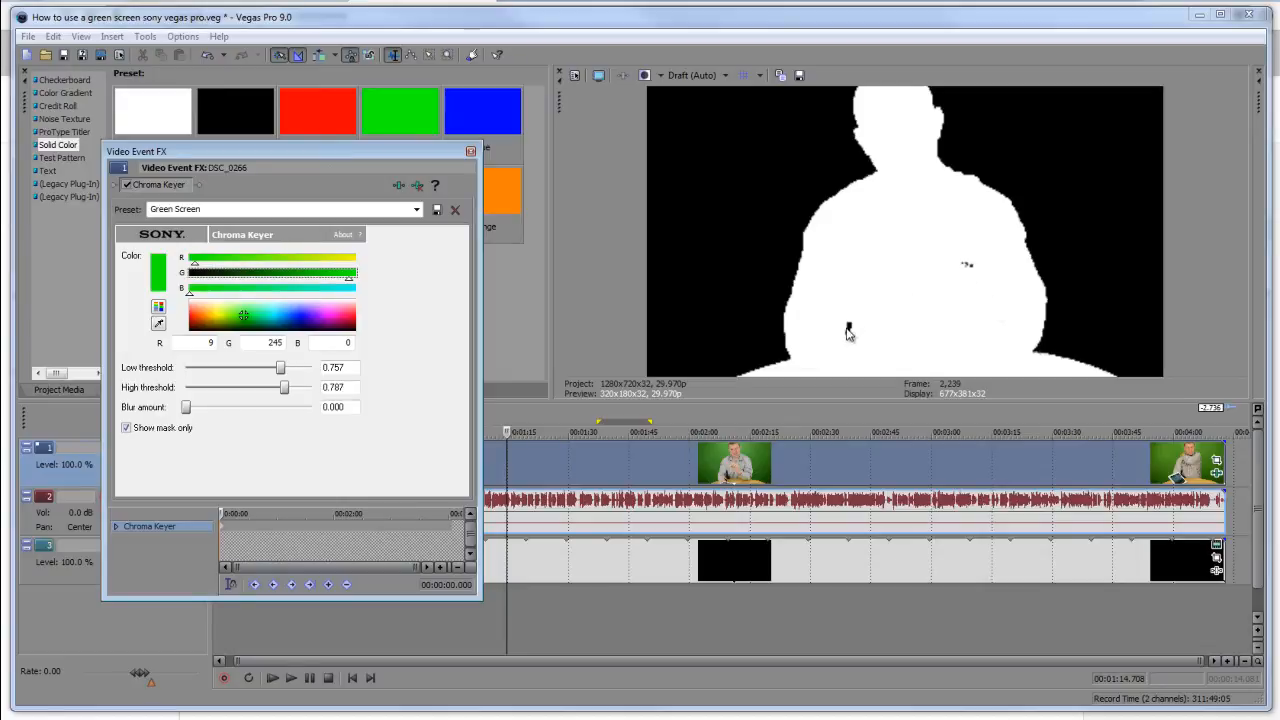
{"action": "left_click", "coordinate": [126, 428]}
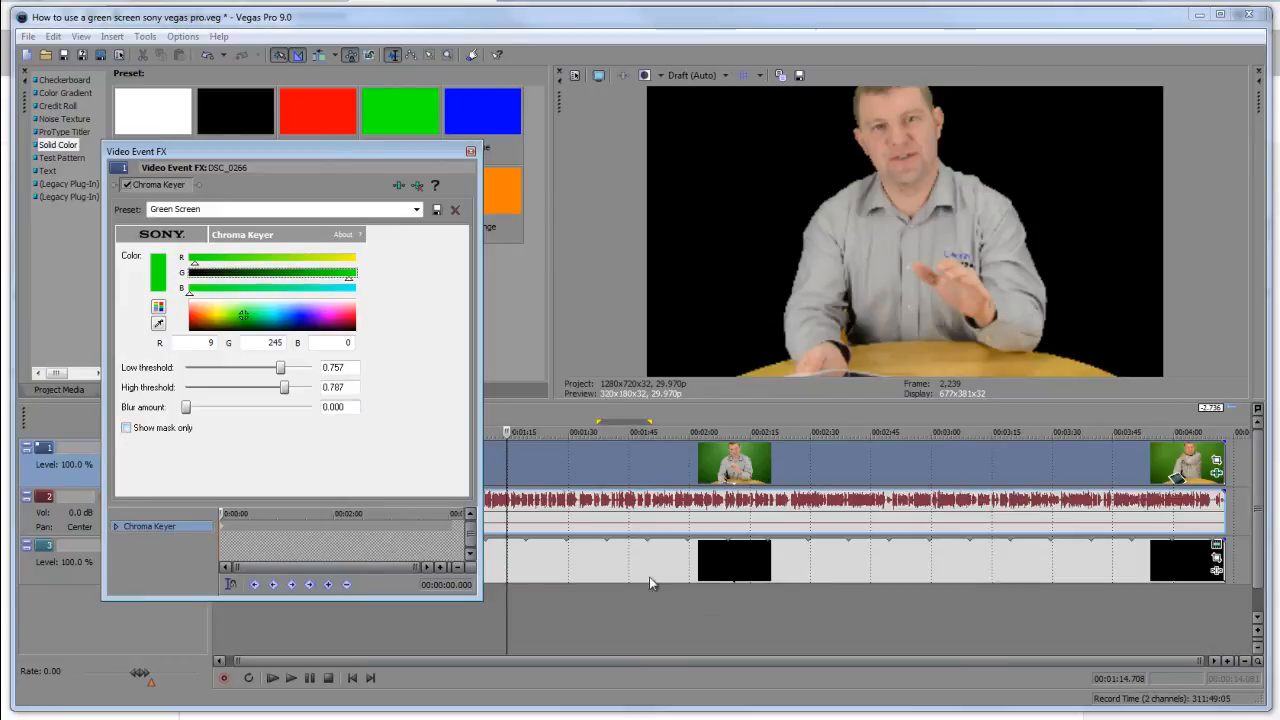
- Show the mask only at about 00:02:41 and raise the key color's green value to 248
{"action": "left_click", "coordinate": [853, 563]}
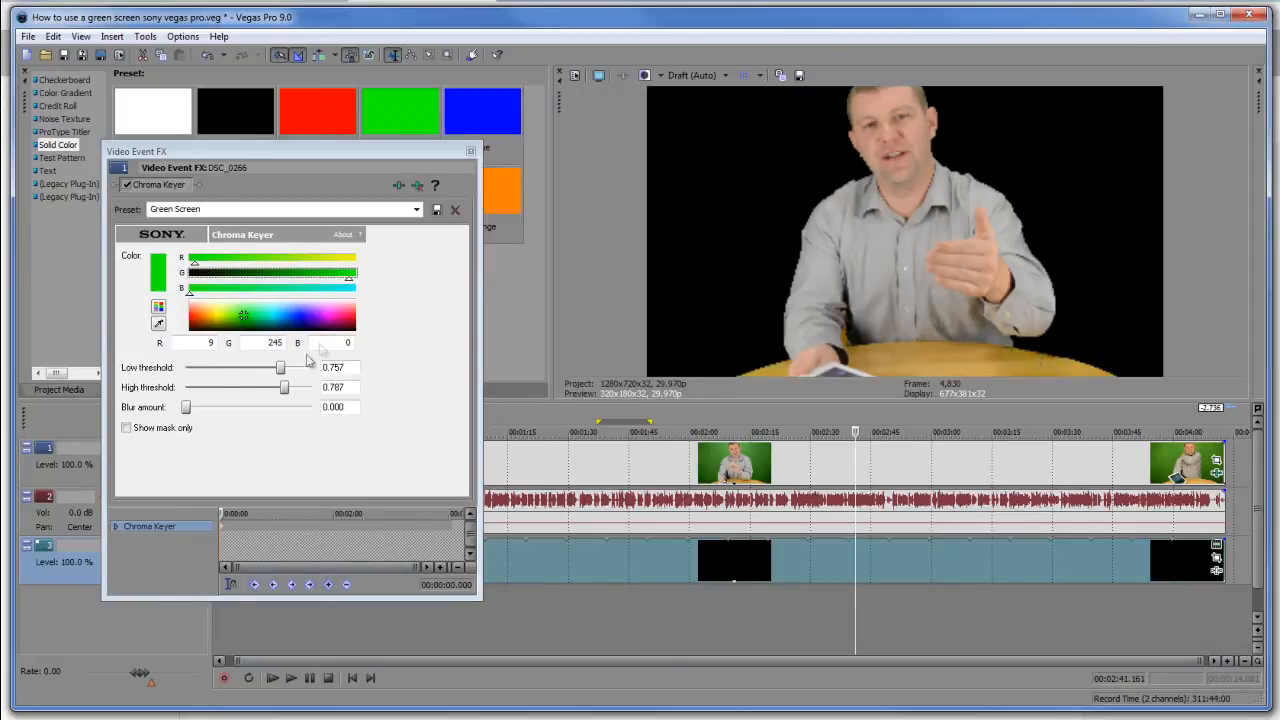
{"action": "left_click", "coordinate": [127, 428]}
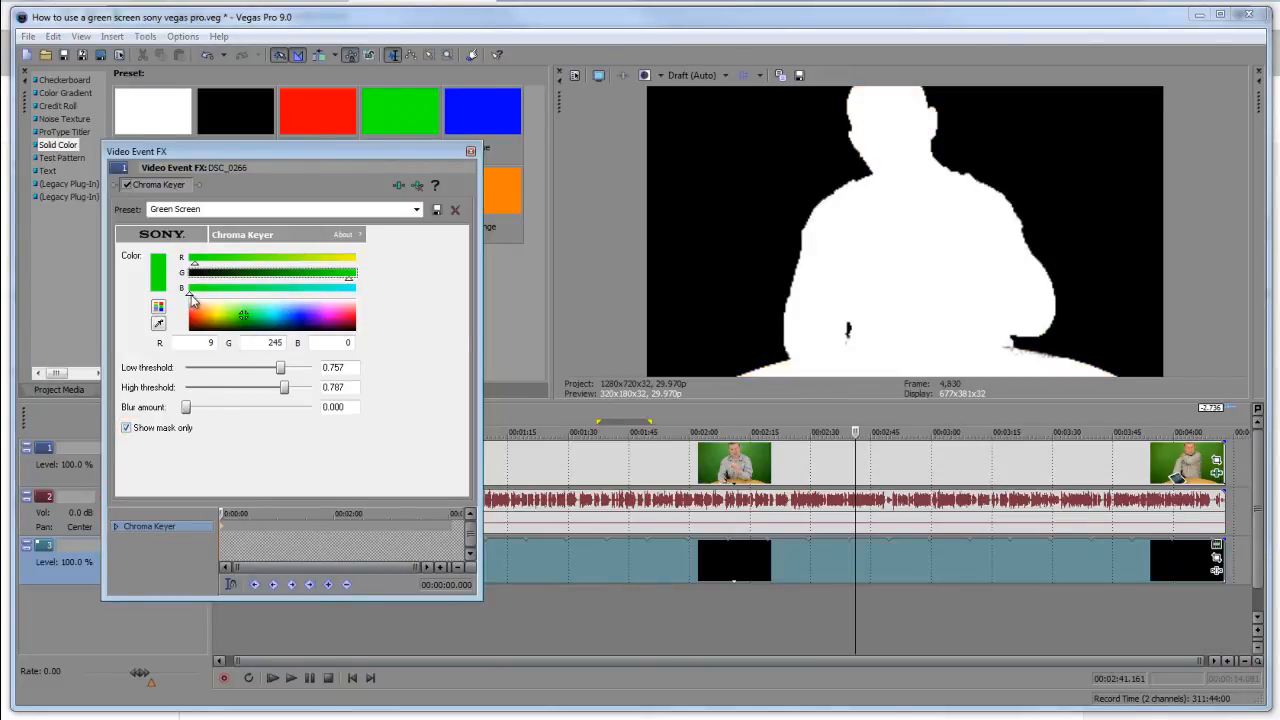
{"action": "left_click", "coordinate": [191, 295]}
{"action": "left_click_drag", "start_coordinate": [193, 300], "coordinate": [191, 302]}
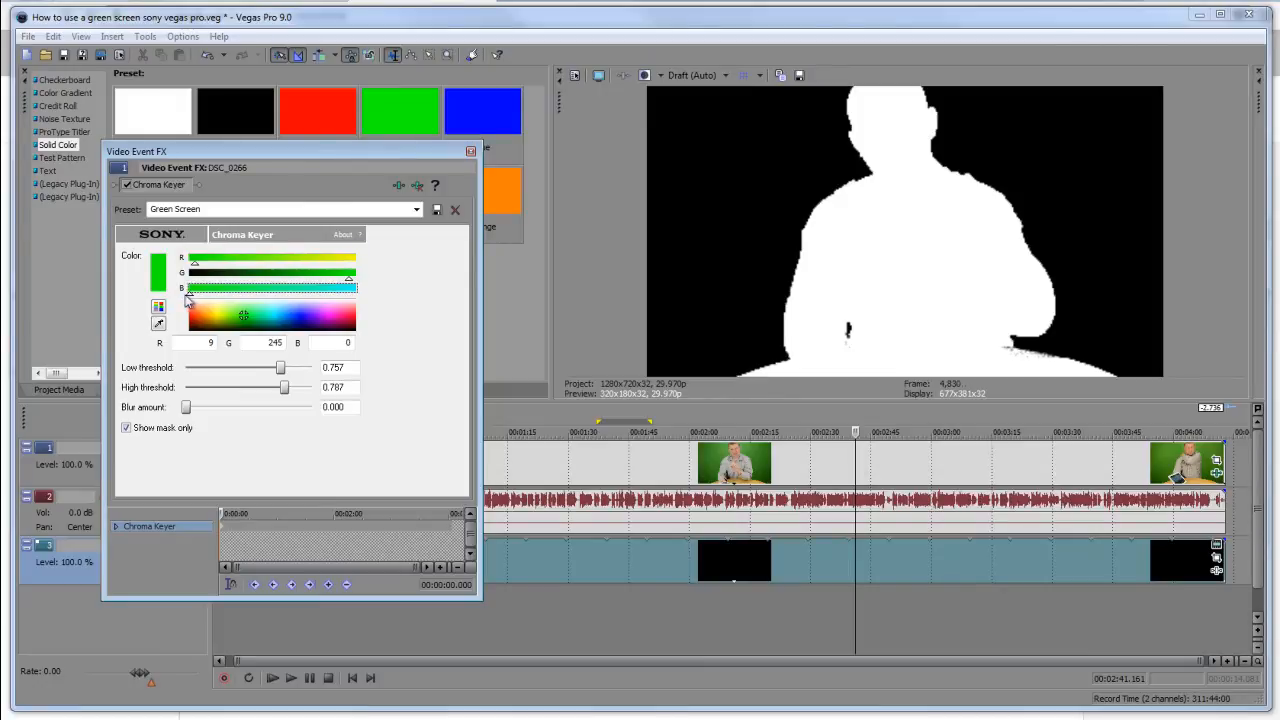
{"action": "left_click_drag", "start_coordinate": [350, 285], "coordinate": [353, 287]}
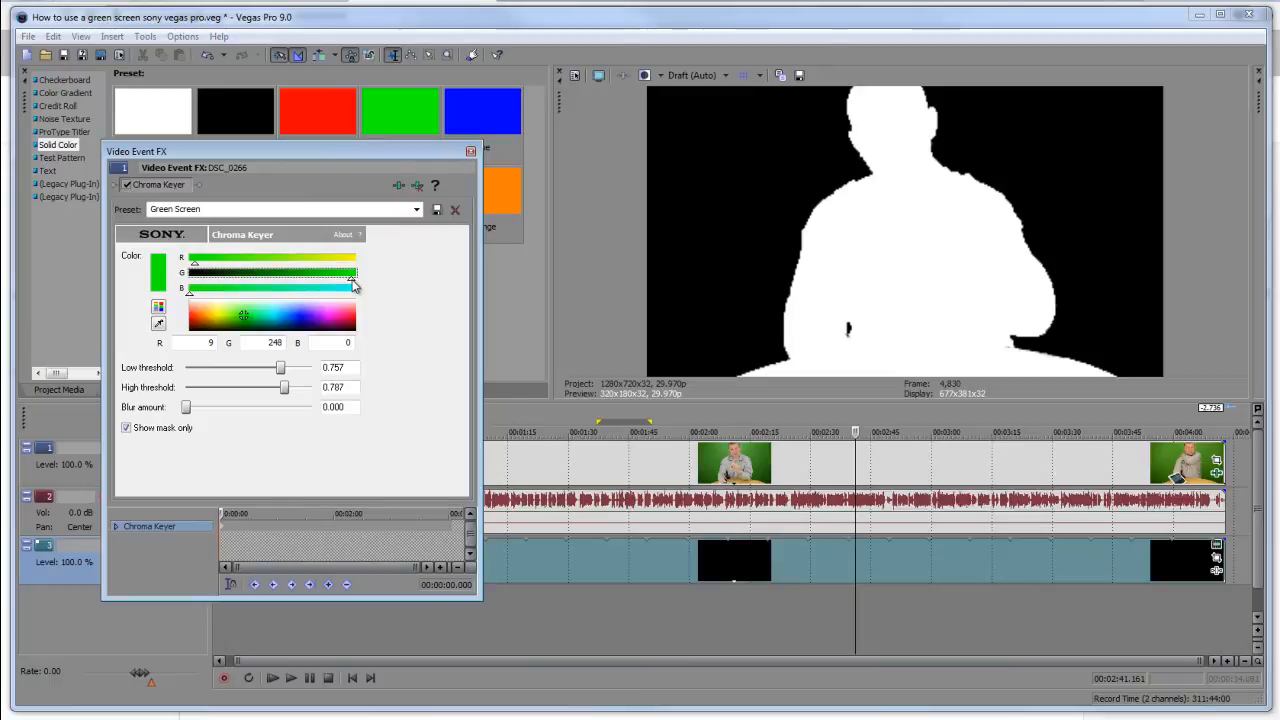
- Inspect the chroma key mask at several moments across the clip for holes and leftover background
{"action": "left_click", "coordinate": [603, 558]}
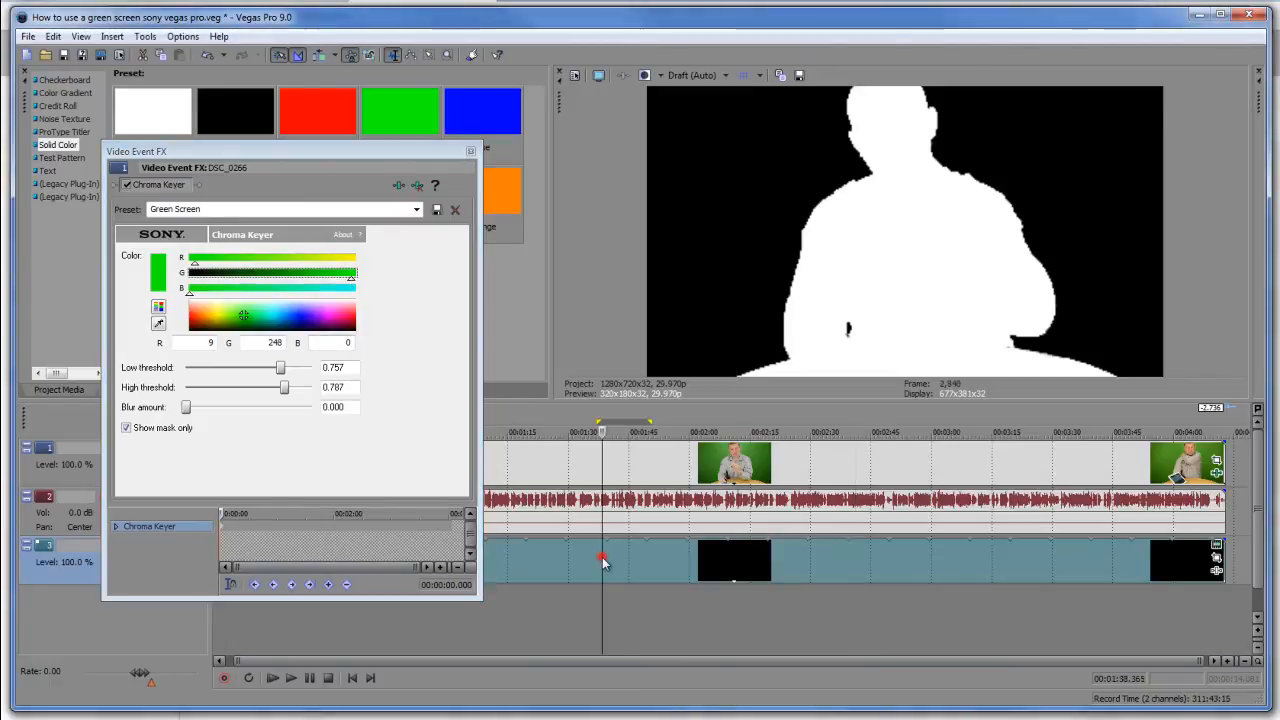
{"action": "left_click", "coordinate": [950, 556]}
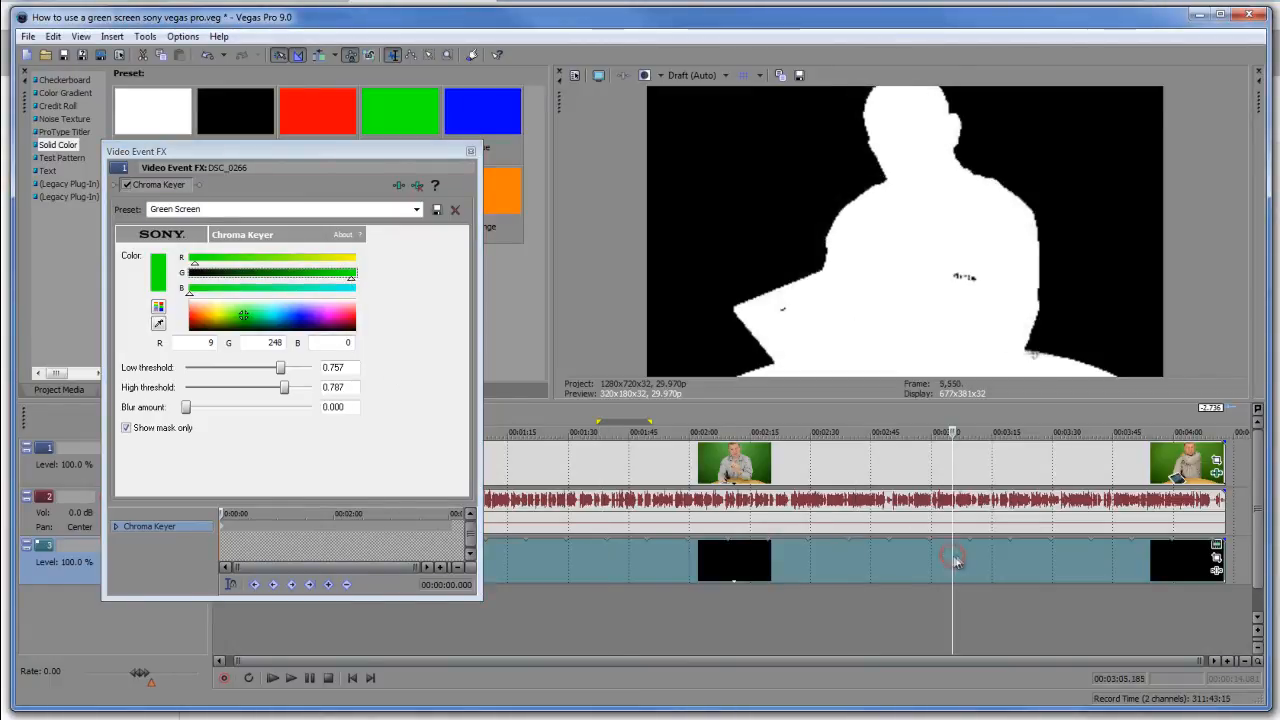
{"action": "left_click", "coordinate": [1075, 548]}
{"action": "left_click", "coordinate": [1118, 550]}
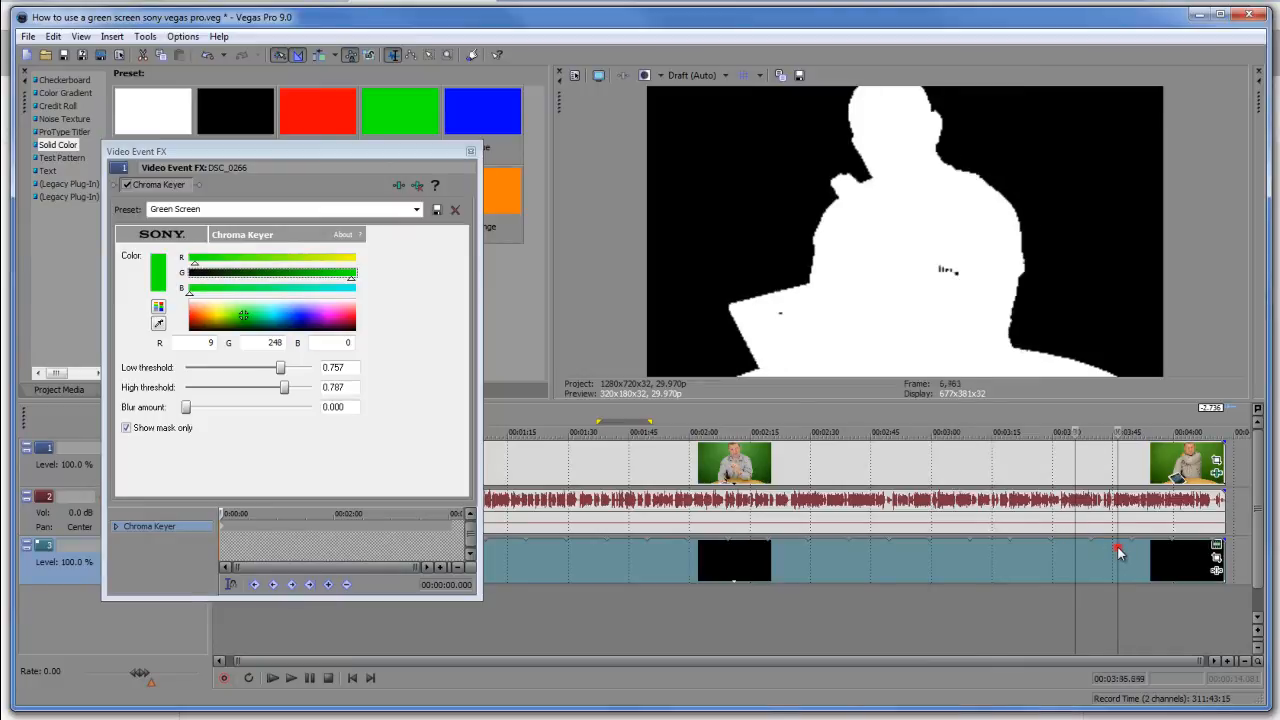
{"action": "left_click", "coordinate": [848, 552]}
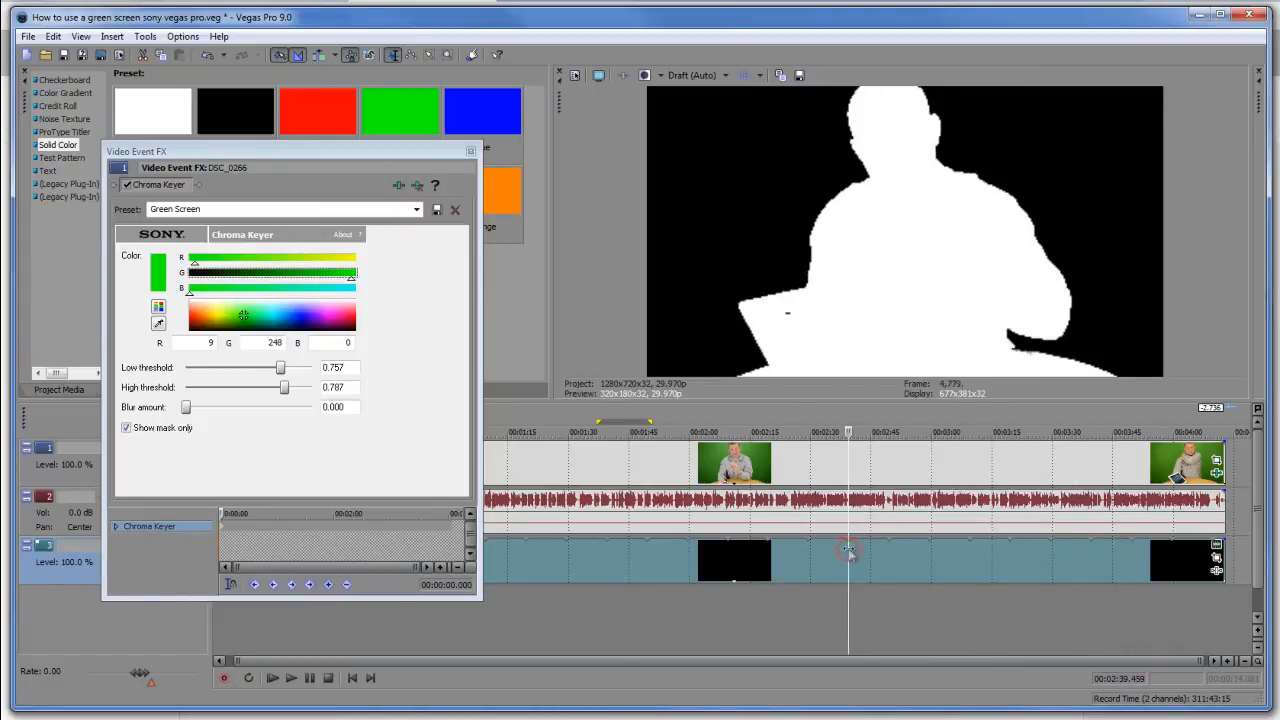
{"action": "left_click", "coordinate": [586, 568]}
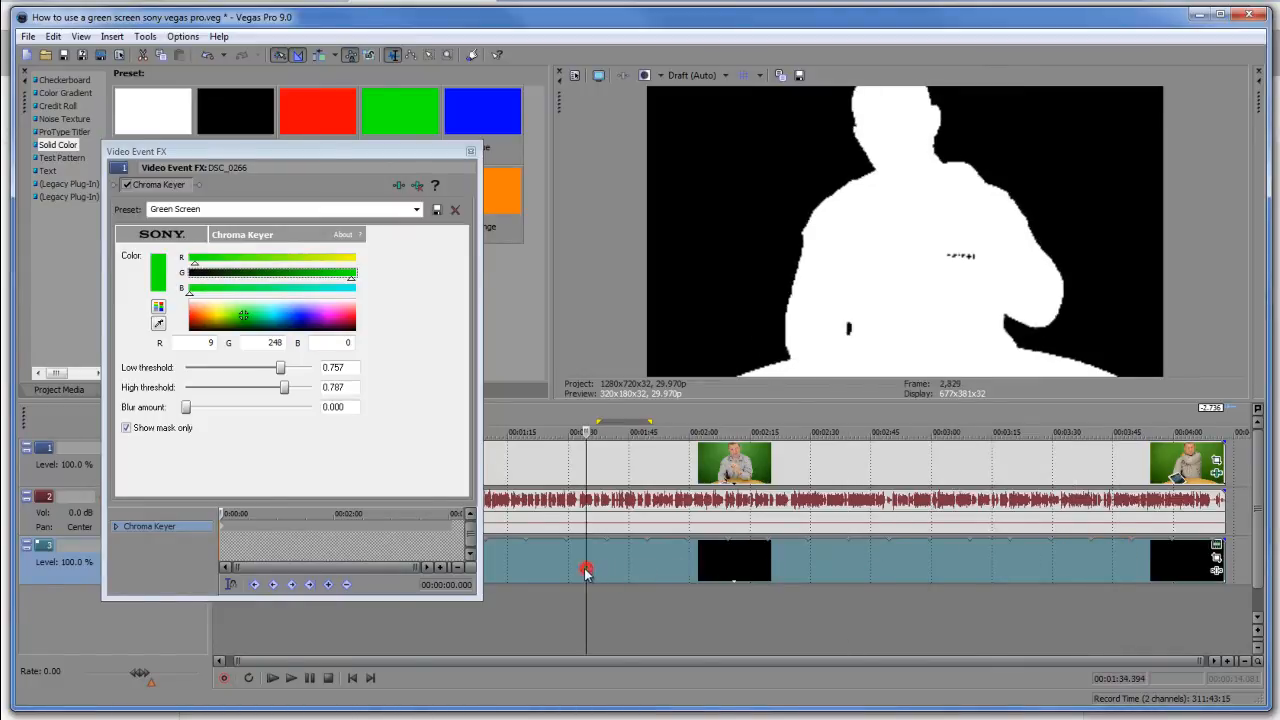
{"action": "left_click", "coordinate": [524, 566]}
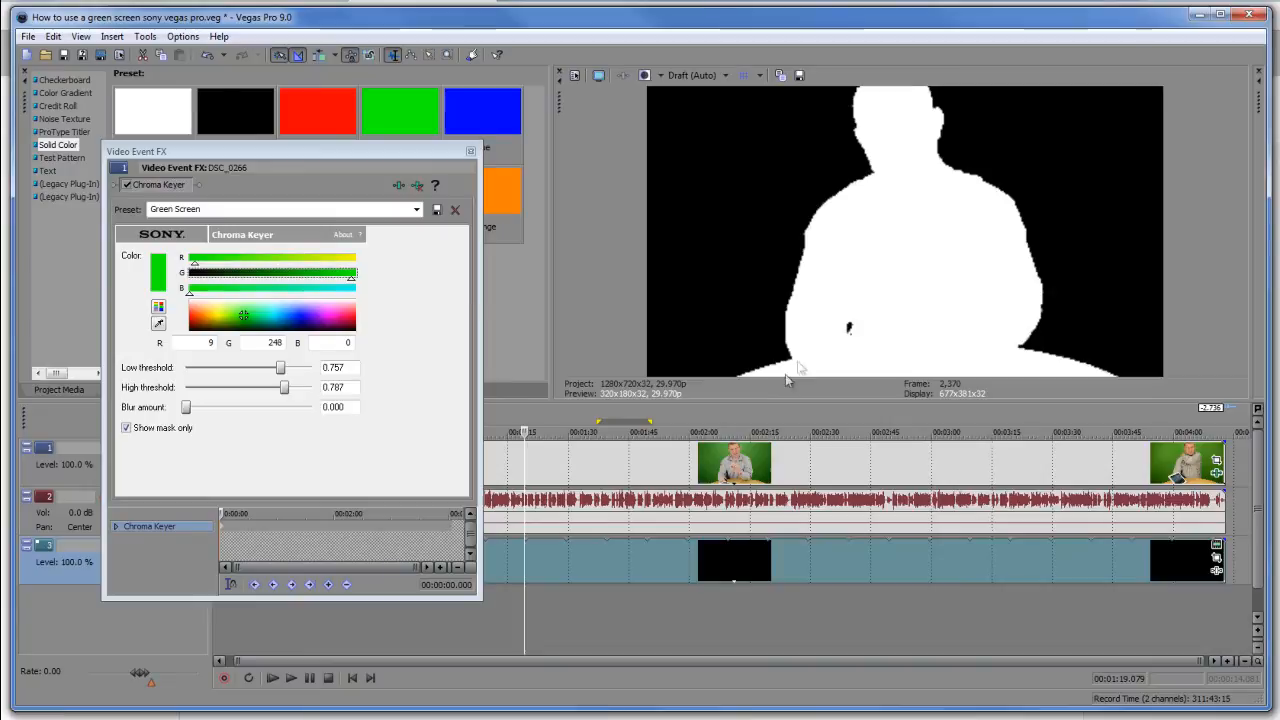
- Turn off the mask-only display, check the keyed picture at about 00:02:27, and close the Chroma Keyer settings
{"action": "left_click", "coordinate": [127, 429]}
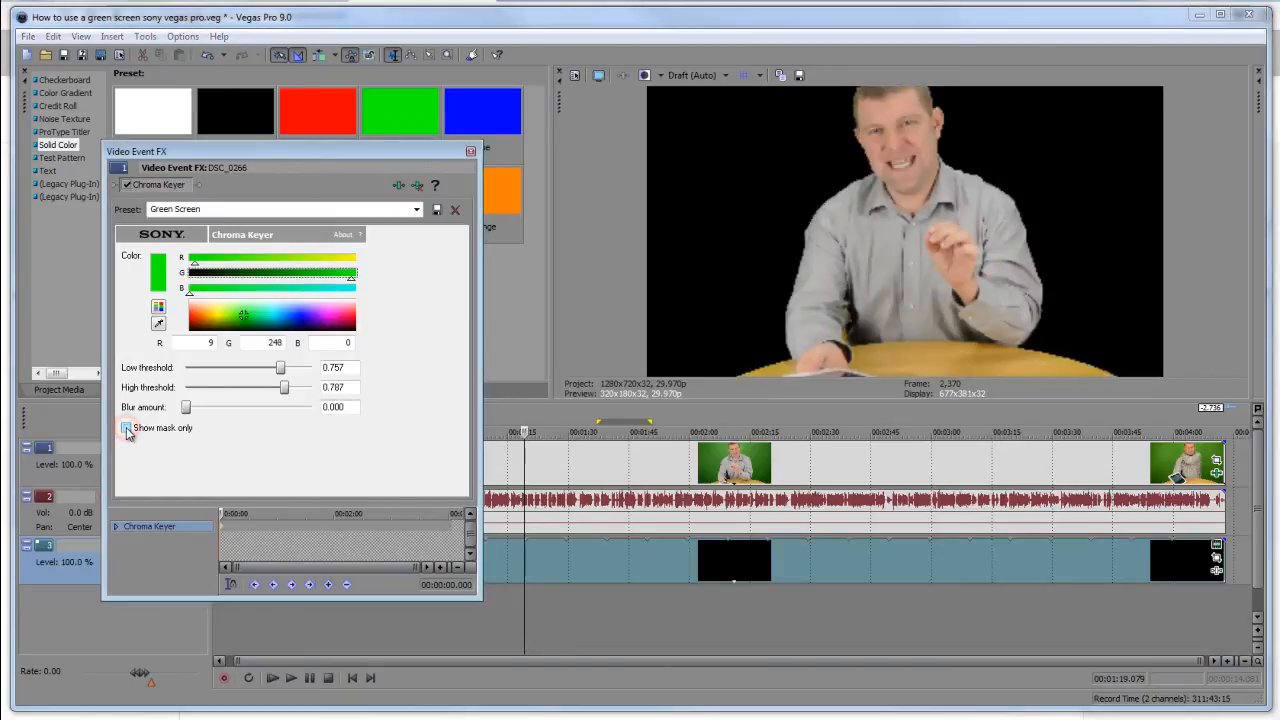
{"action": "left_click", "coordinate": [803, 565]}
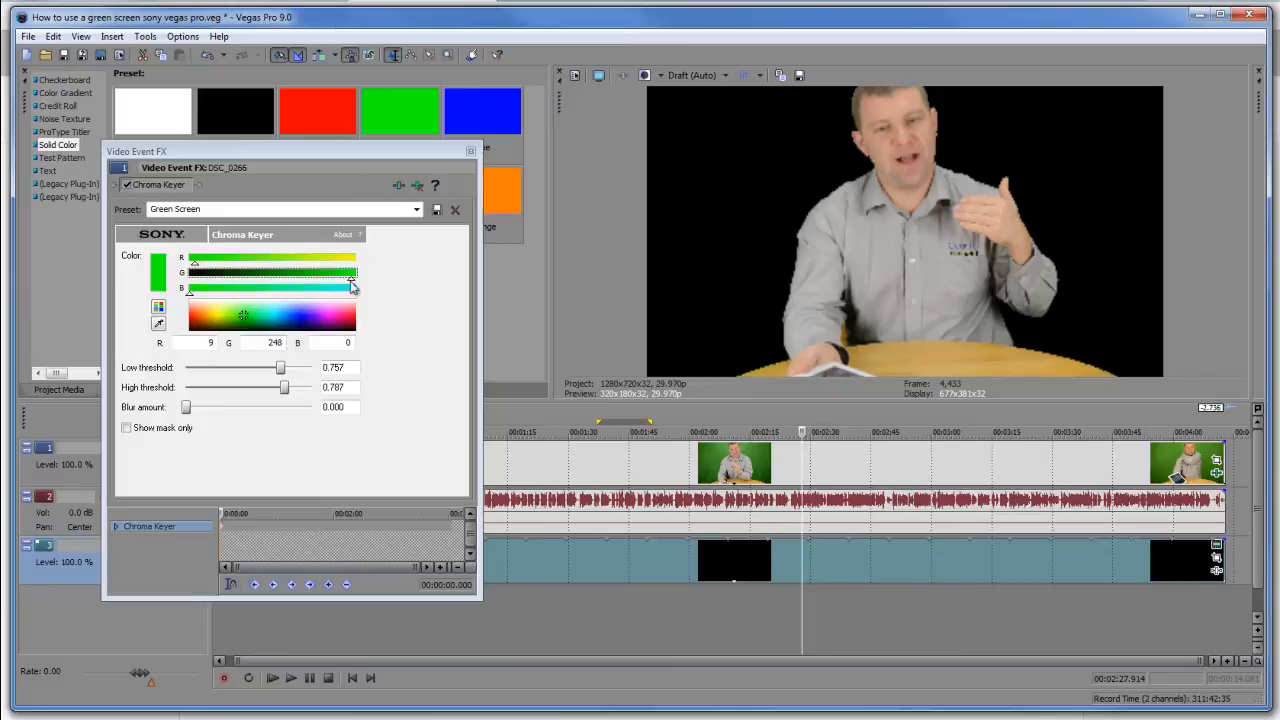
{"action": "mouse_move", "coordinate": [199, 295]}
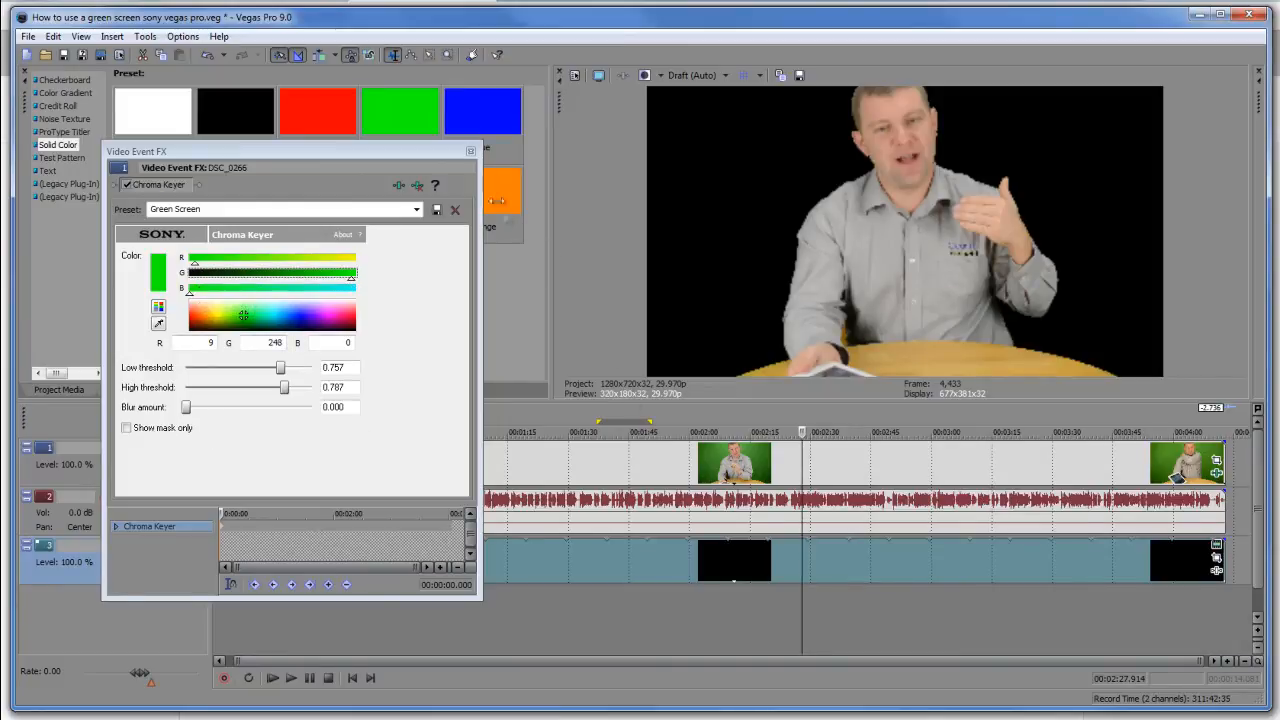
{"action": "left_click", "coordinate": [471, 152]}
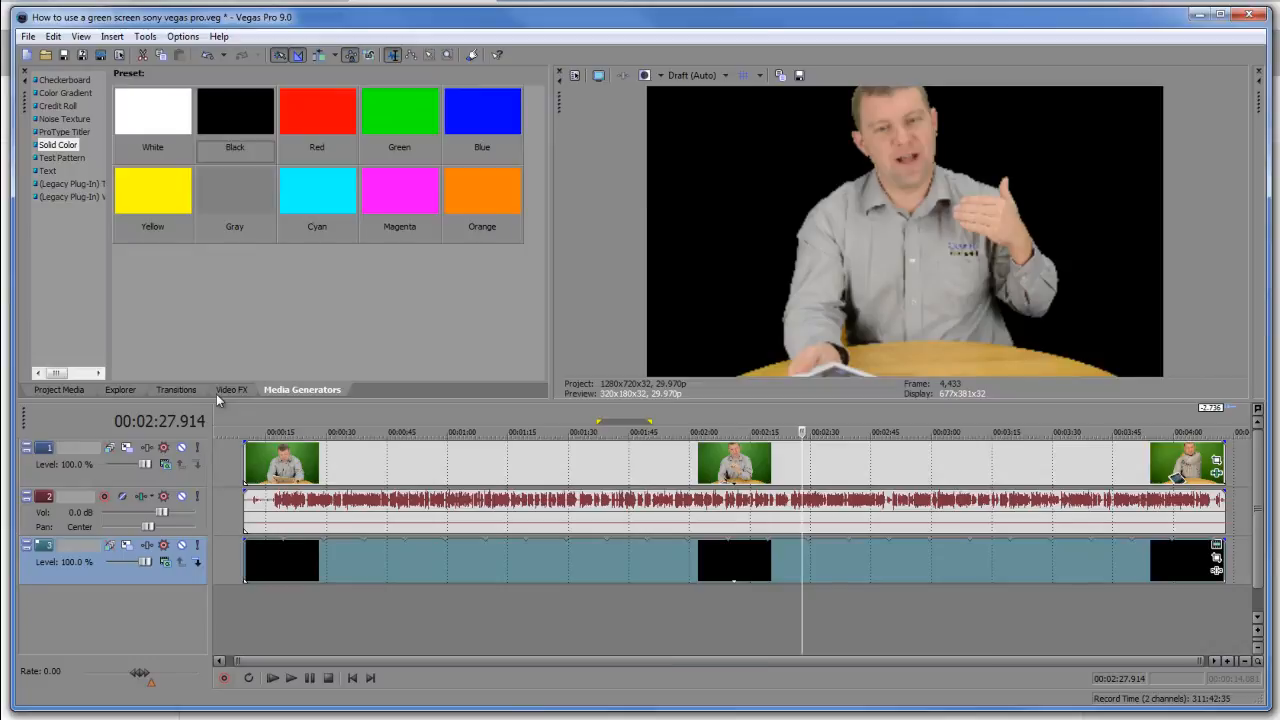
- Add an Elliptical White to Black color gradient on a new bottom track and sample its center color from the presenter's grey shirt
{"action": "left_click", "coordinate": [63, 93]}
{"action": "left_click_drag", "start_coordinate": [393, 135], "coordinate": [253, 611]}
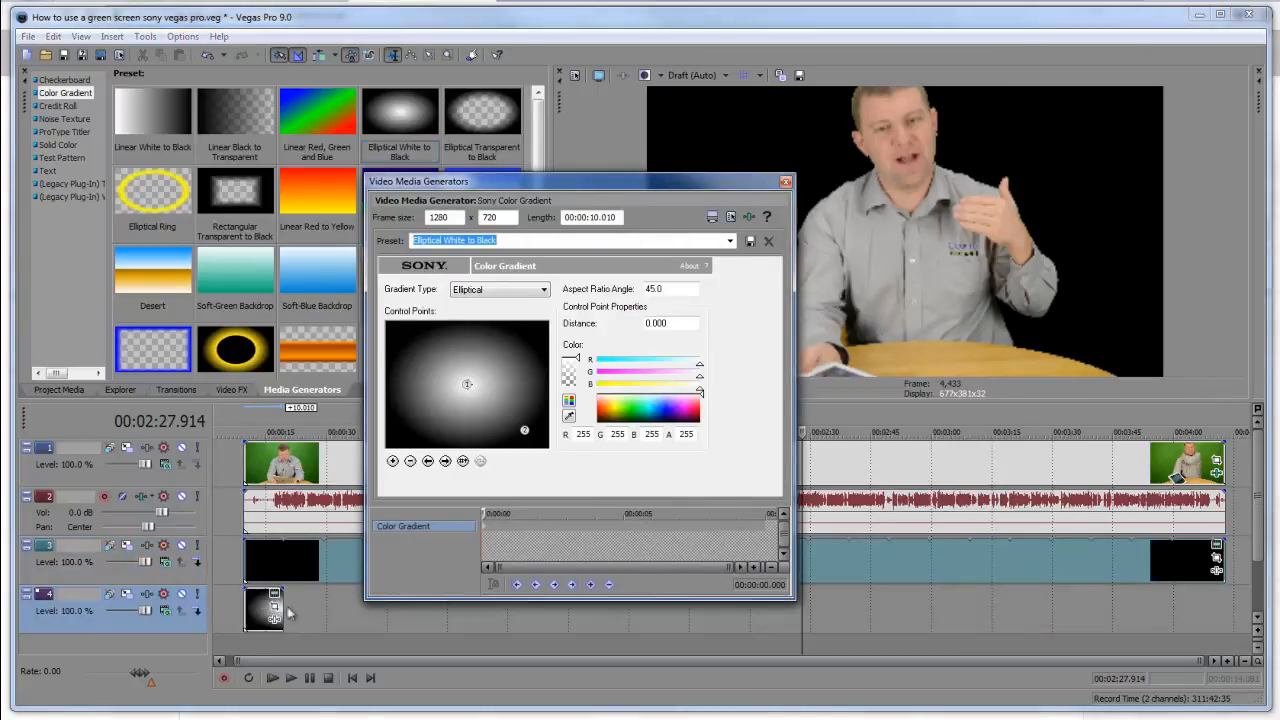
{"action": "left_click", "coordinate": [466, 382]}
{"action": "left_click", "coordinate": [568, 415]}
{"action": "left_click", "coordinate": [883, 320]}
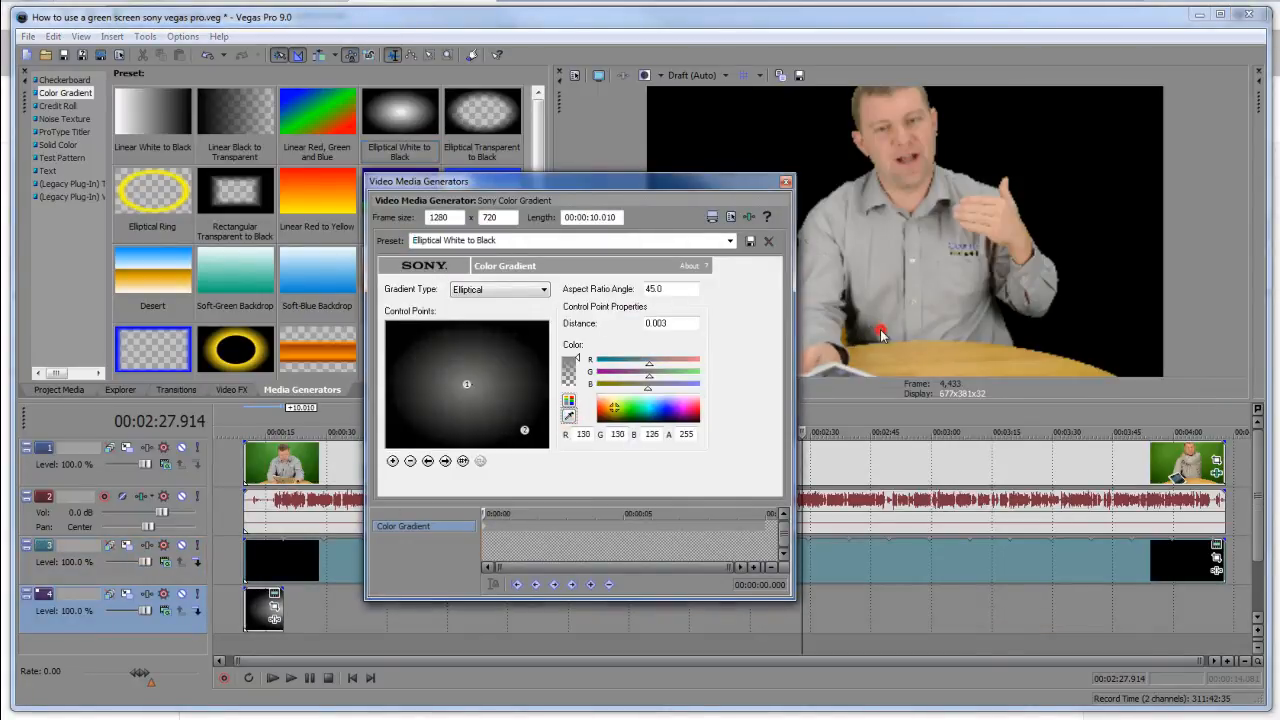
- Sample the gradient's outer color from the dark shadow beside the shirt and move that control point outward to a distance of 0.703
{"action": "left_click", "coordinate": [520, 428]}
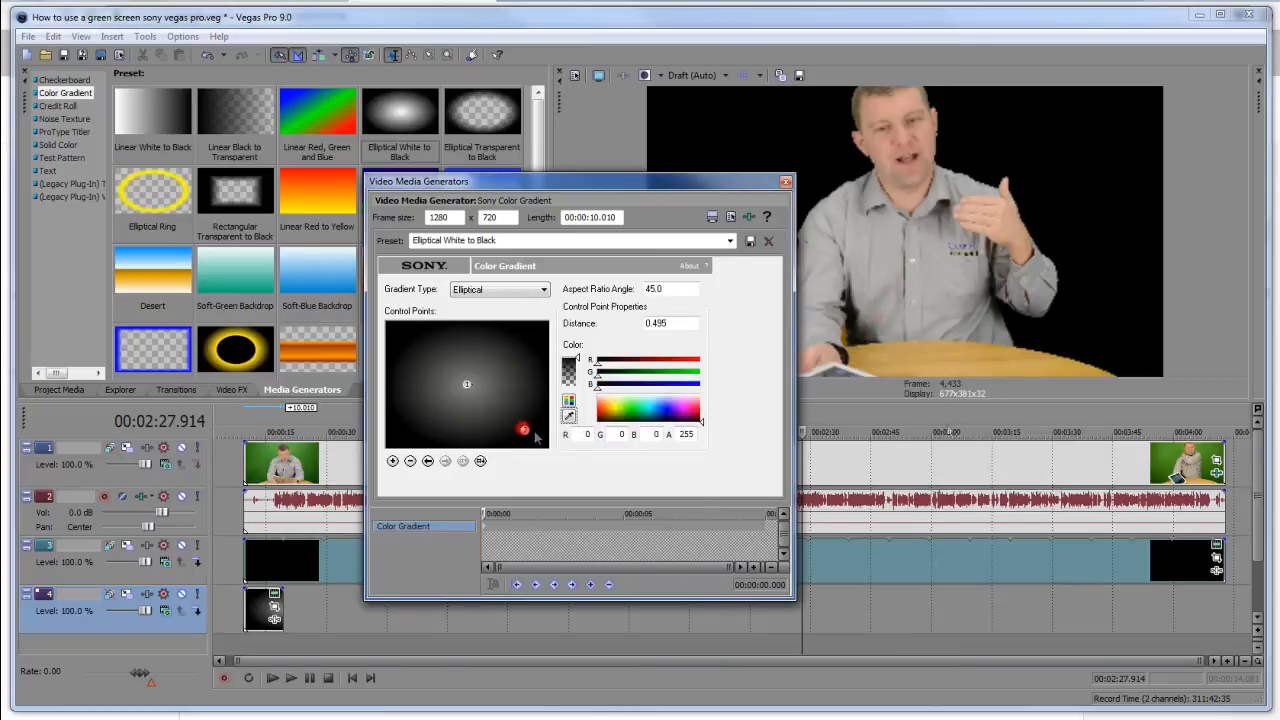
{"action": "left_click", "coordinate": [568, 415]}
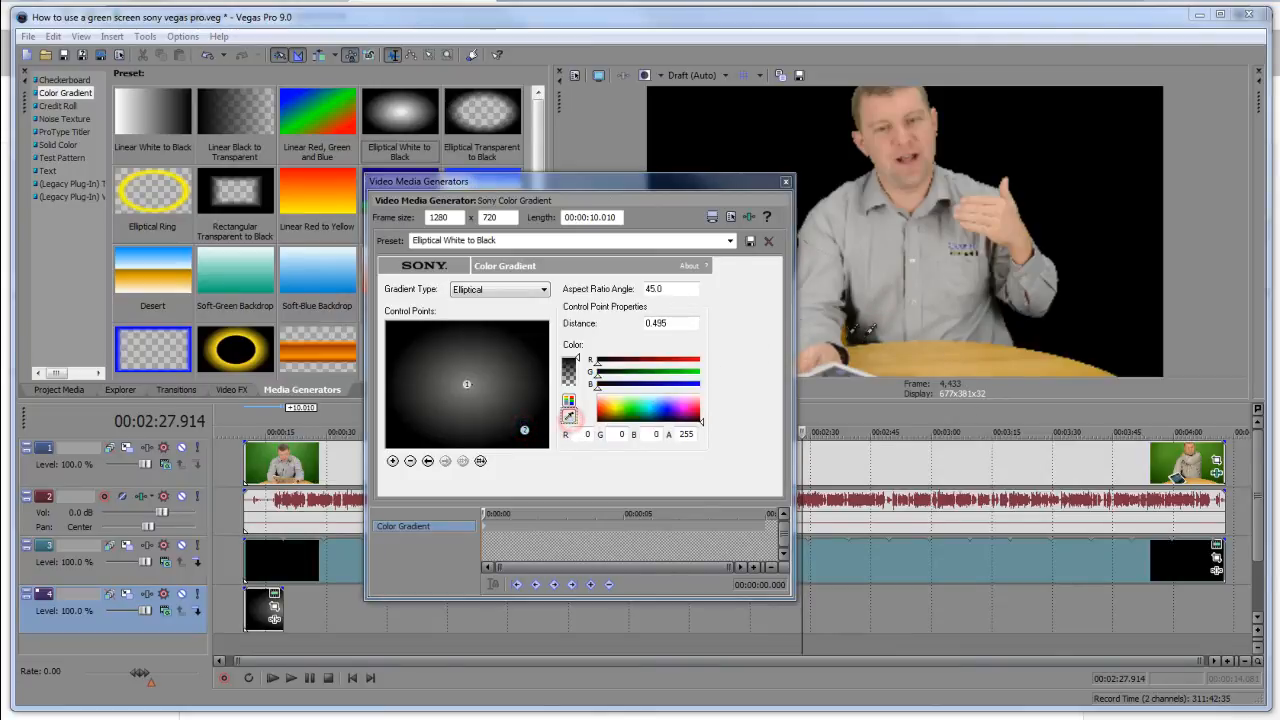
{"action": "left_click", "coordinate": [866, 343]}
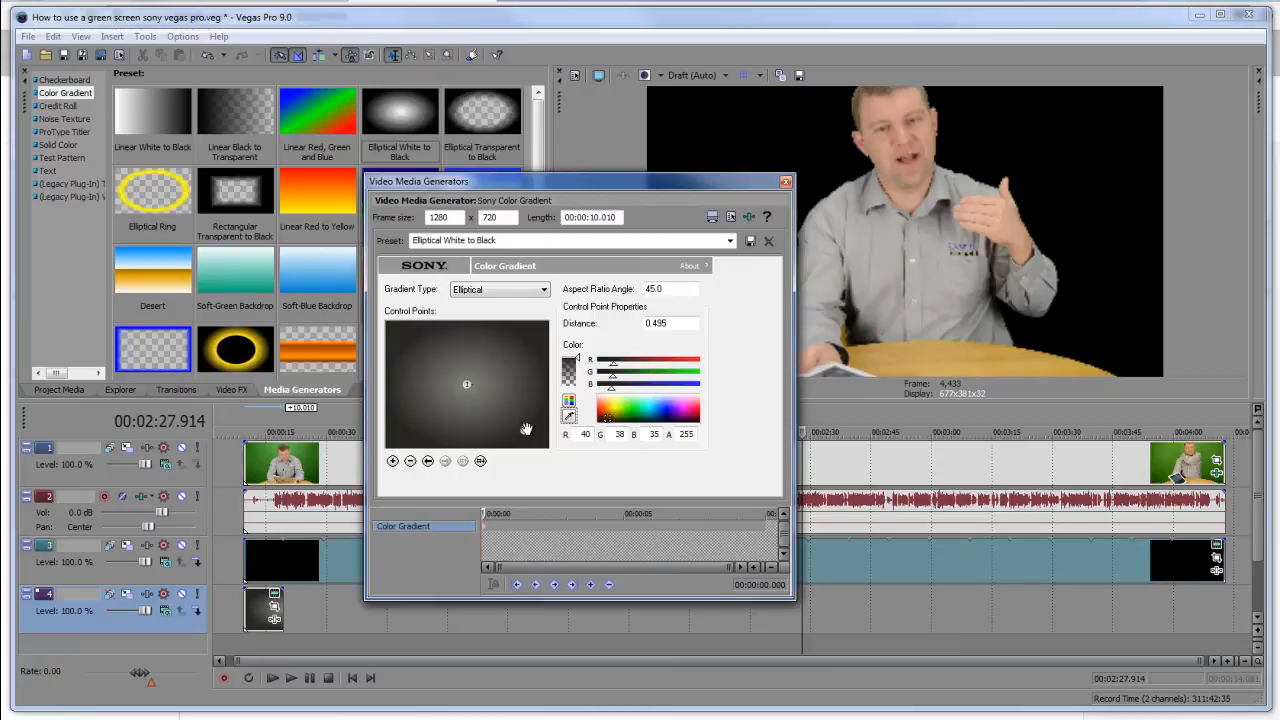
{"action": "left_click_drag", "start_coordinate": [538, 436], "coordinate": [549, 447]}
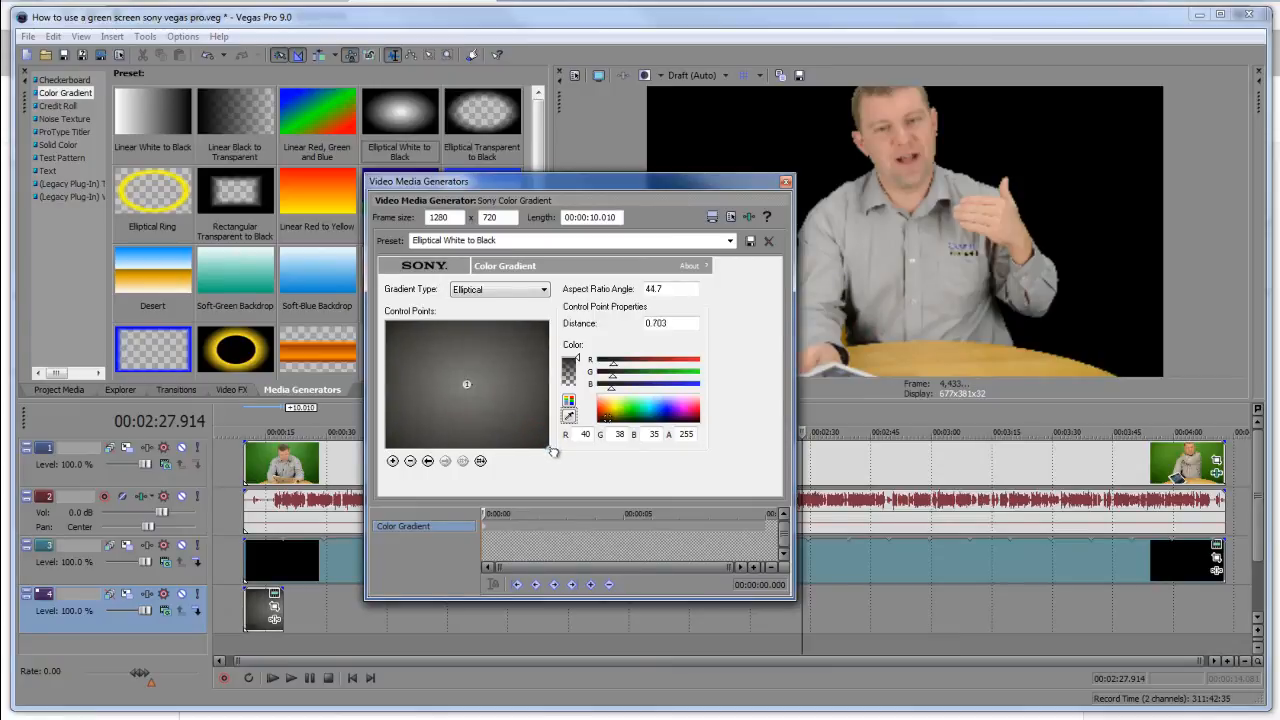
{"action": "left_click", "coordinate": [786, 183]}
- Mute the black background track and extend the gradient event to the full length of the clip
{"action": "left_click", "coordinate": [182, 545]}
{"action": "left_click_drag", "start_coordinate": [274, 617], "coordinate": [1222, 618]}
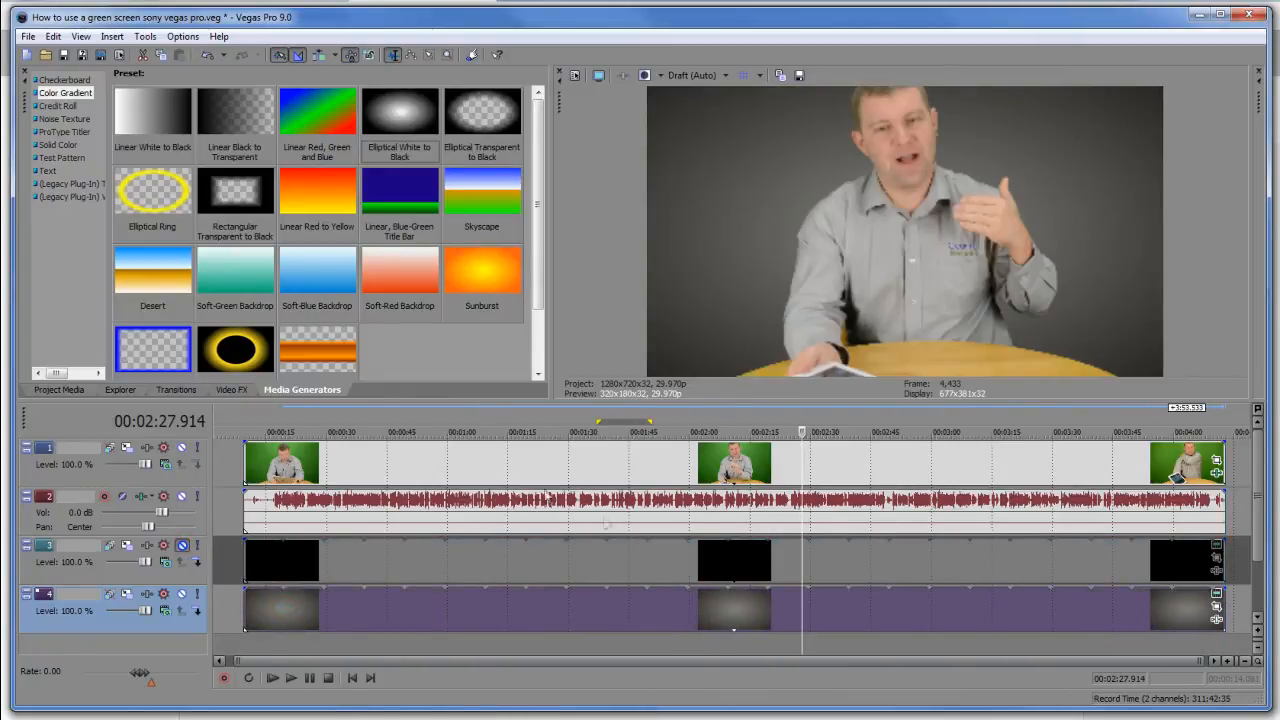
- Try a translucent green gradient center with red 121, green 255, blue 180 and alpha 154
{"action": "left_click", "coordinate": [1216, 606]}
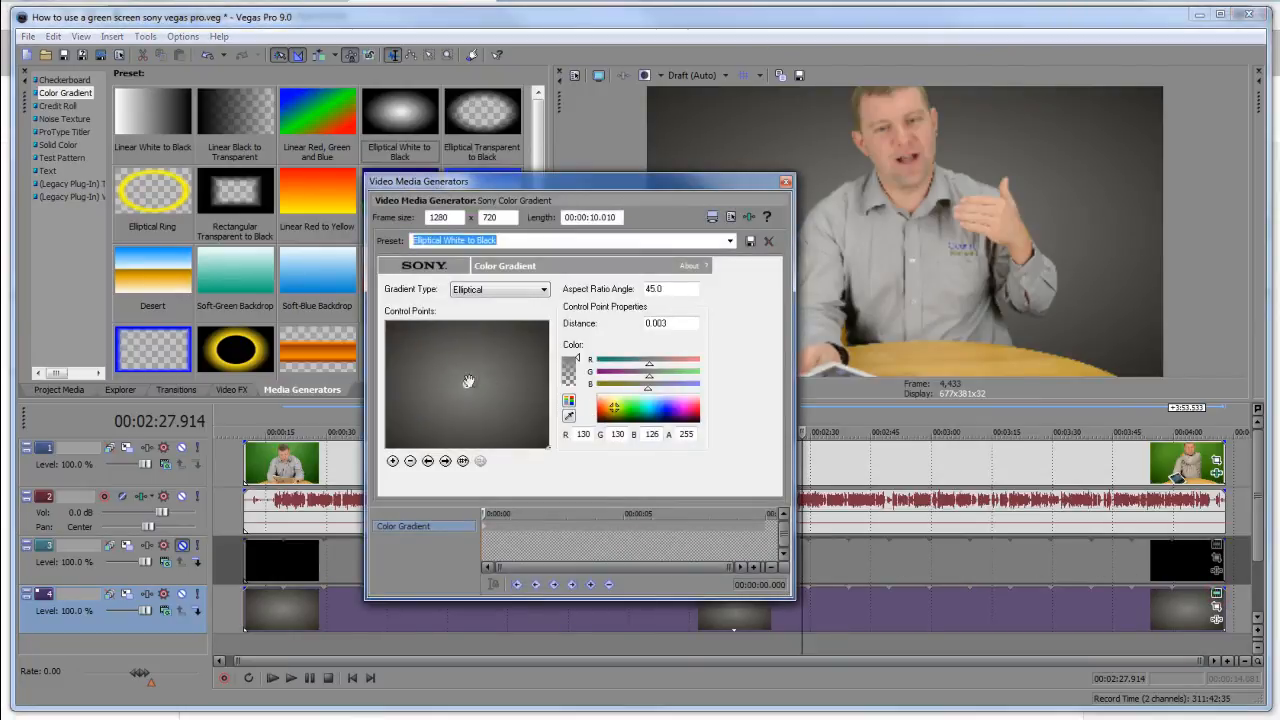
{"action": "left_click_drag", "start_coordinate": [672, 410], "coordinate": [638, 402]}
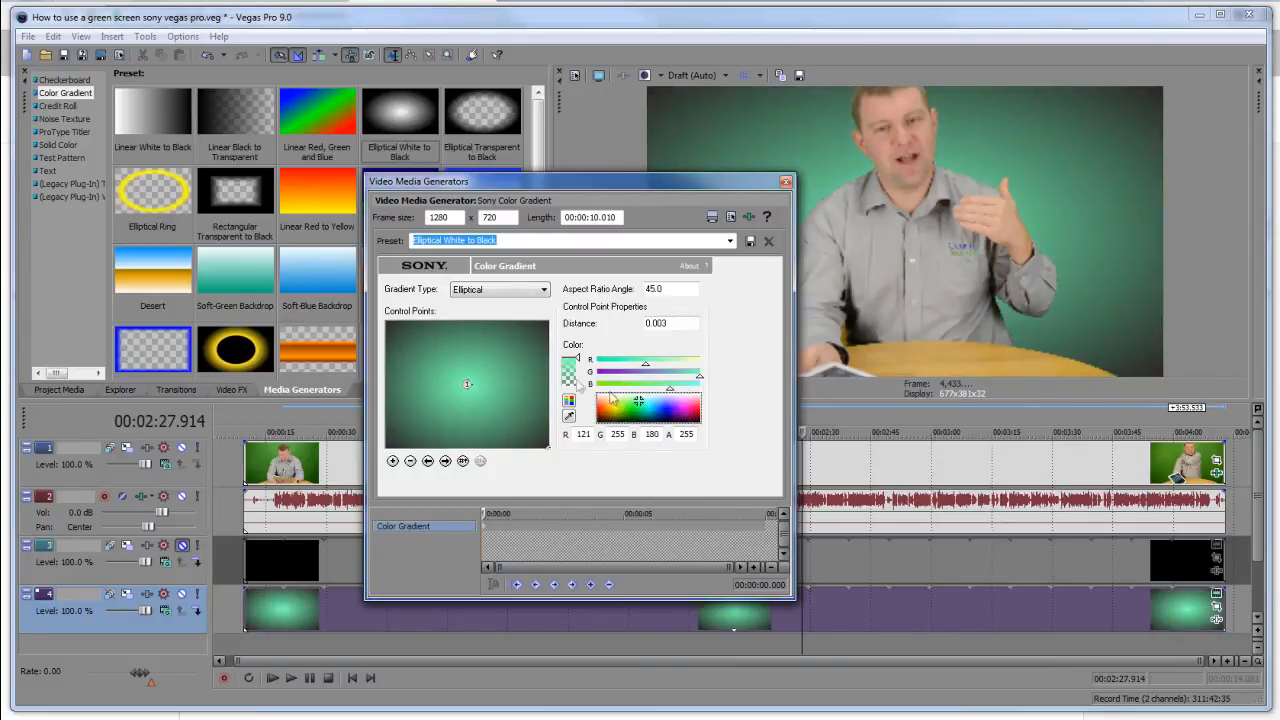
{"action": "left_click_drag", "start_coordinate": [578, 362], "coordinate": [580, 376]}
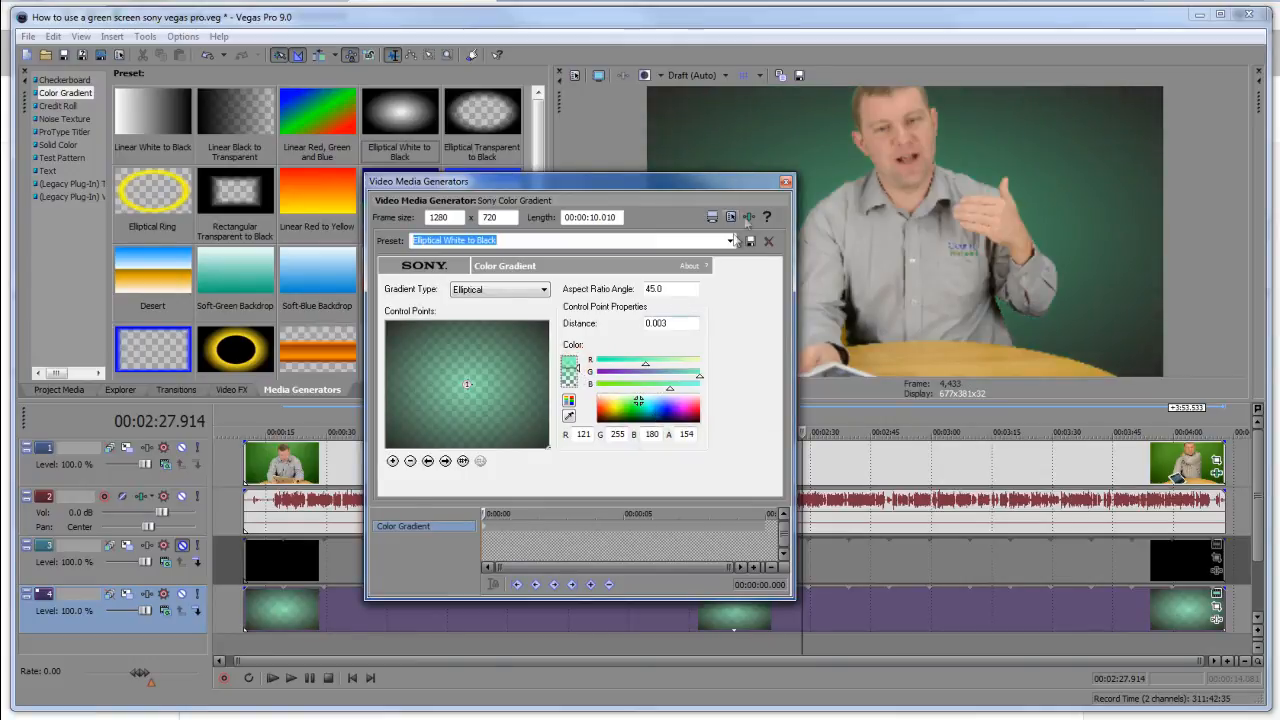
{"action": "left_click", "coordinate": [786, 181]}
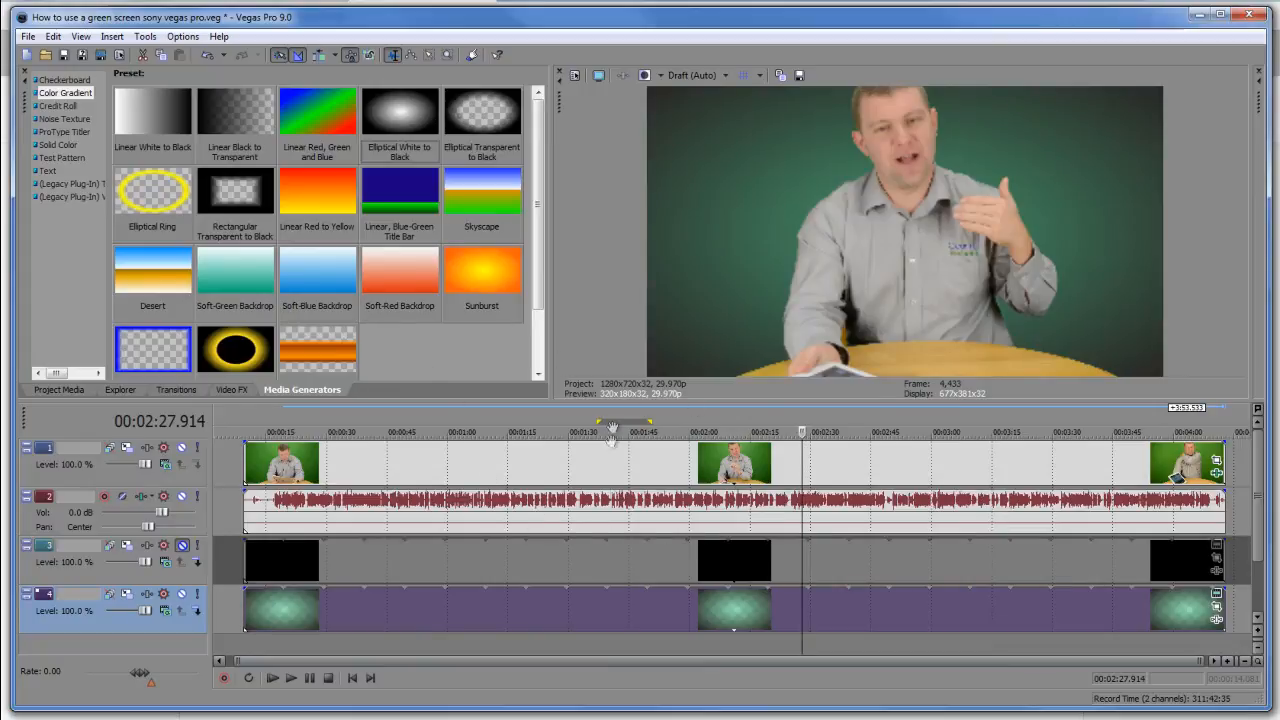
- Move to about 00:01:56 and resample the gradient's center color from the presenter's shirt as a light grey, 159, 158, 155
{"action": "left_click", "coordinate": [674, 429]}
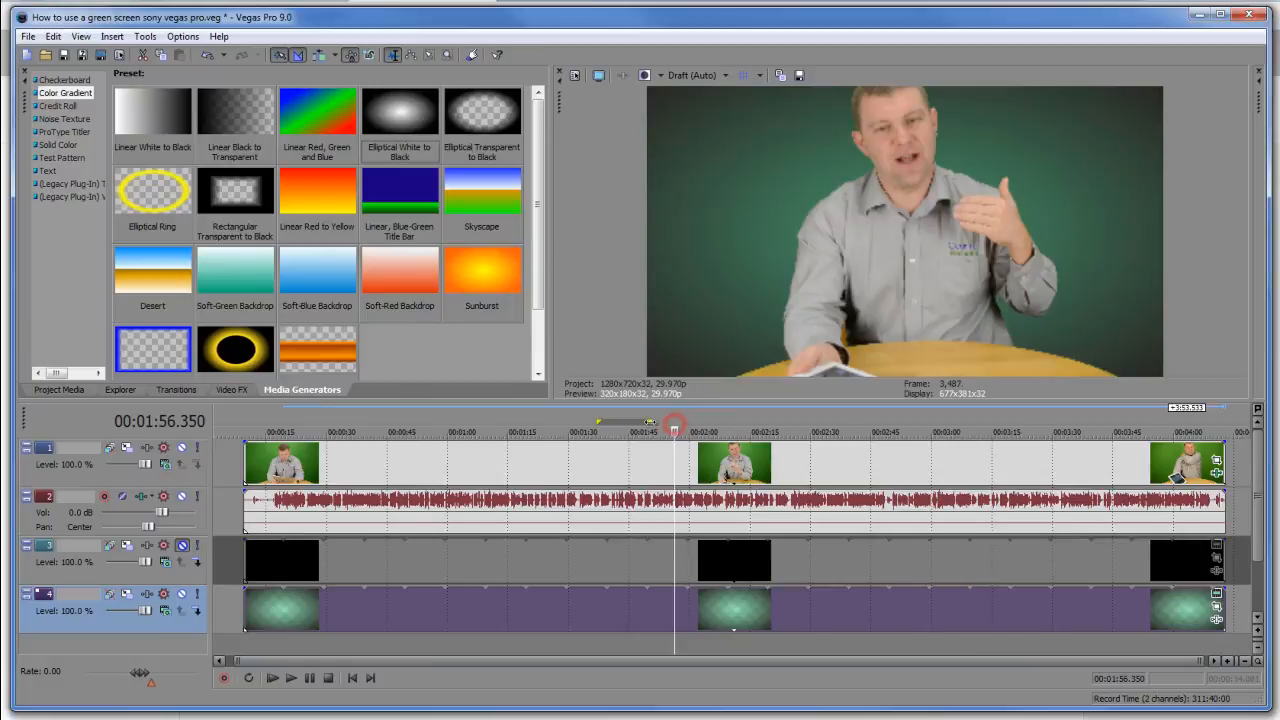
{"action": "left_click", "coordinate": [1216, 595]}
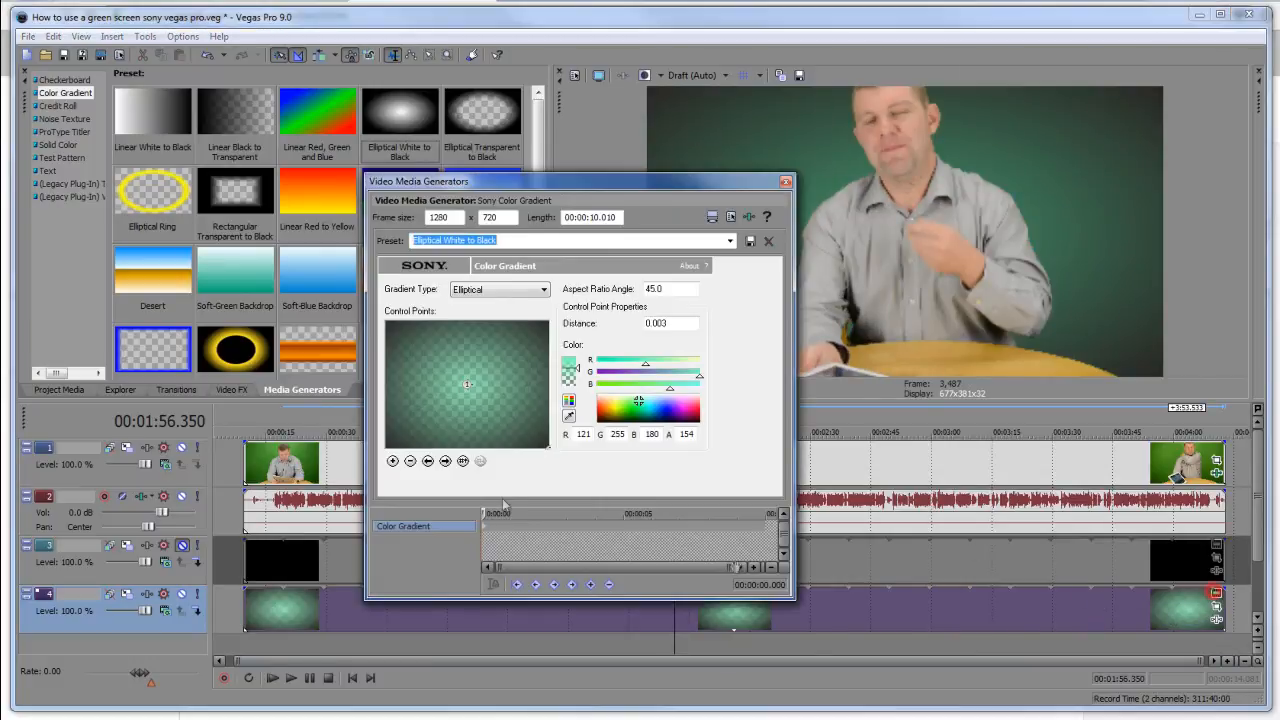
{"action": "left_click", "coordinate": [568, 416]}
{"action": "left_click", "coordinate": [884, 302]}
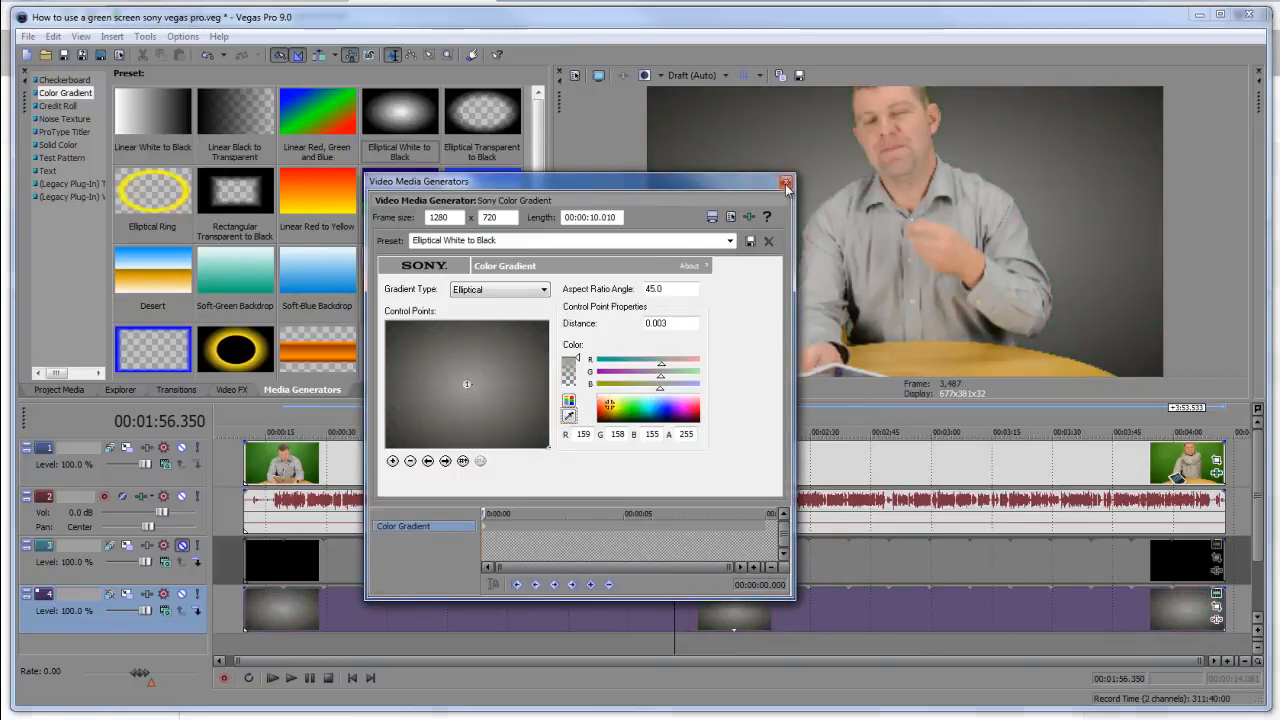
{"action": "left_click", "coordinate": [786, 183]}
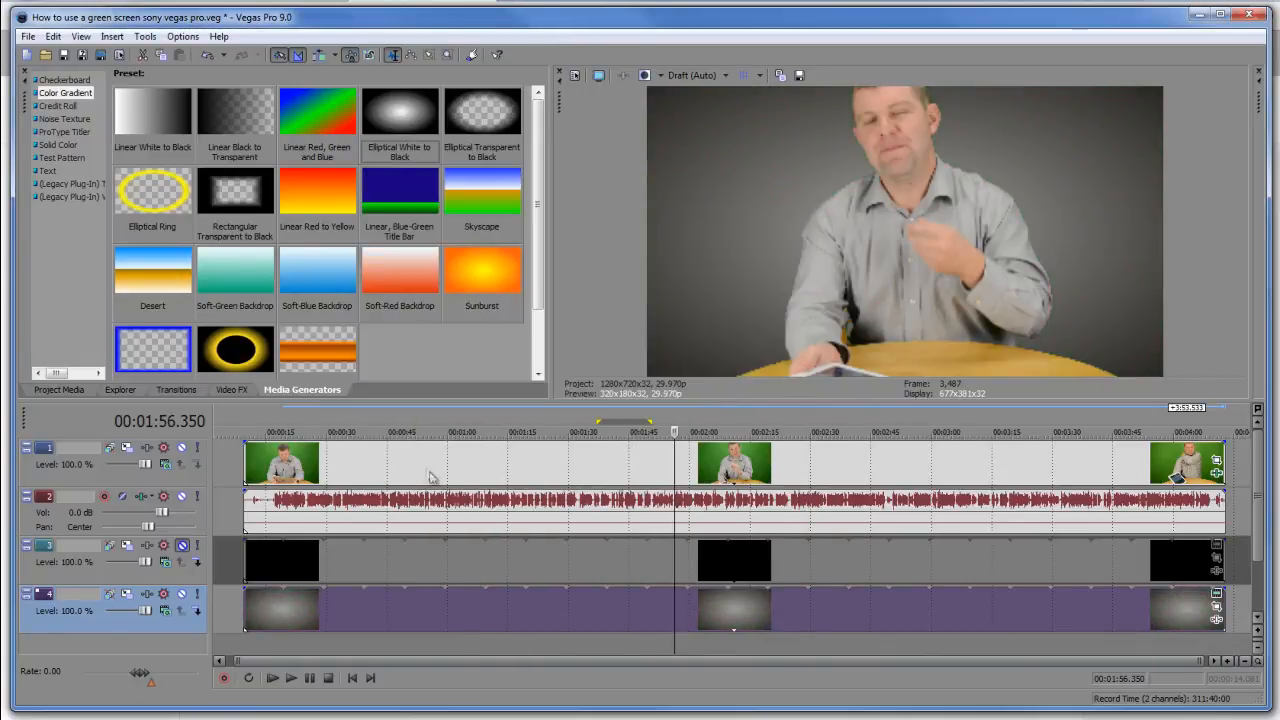